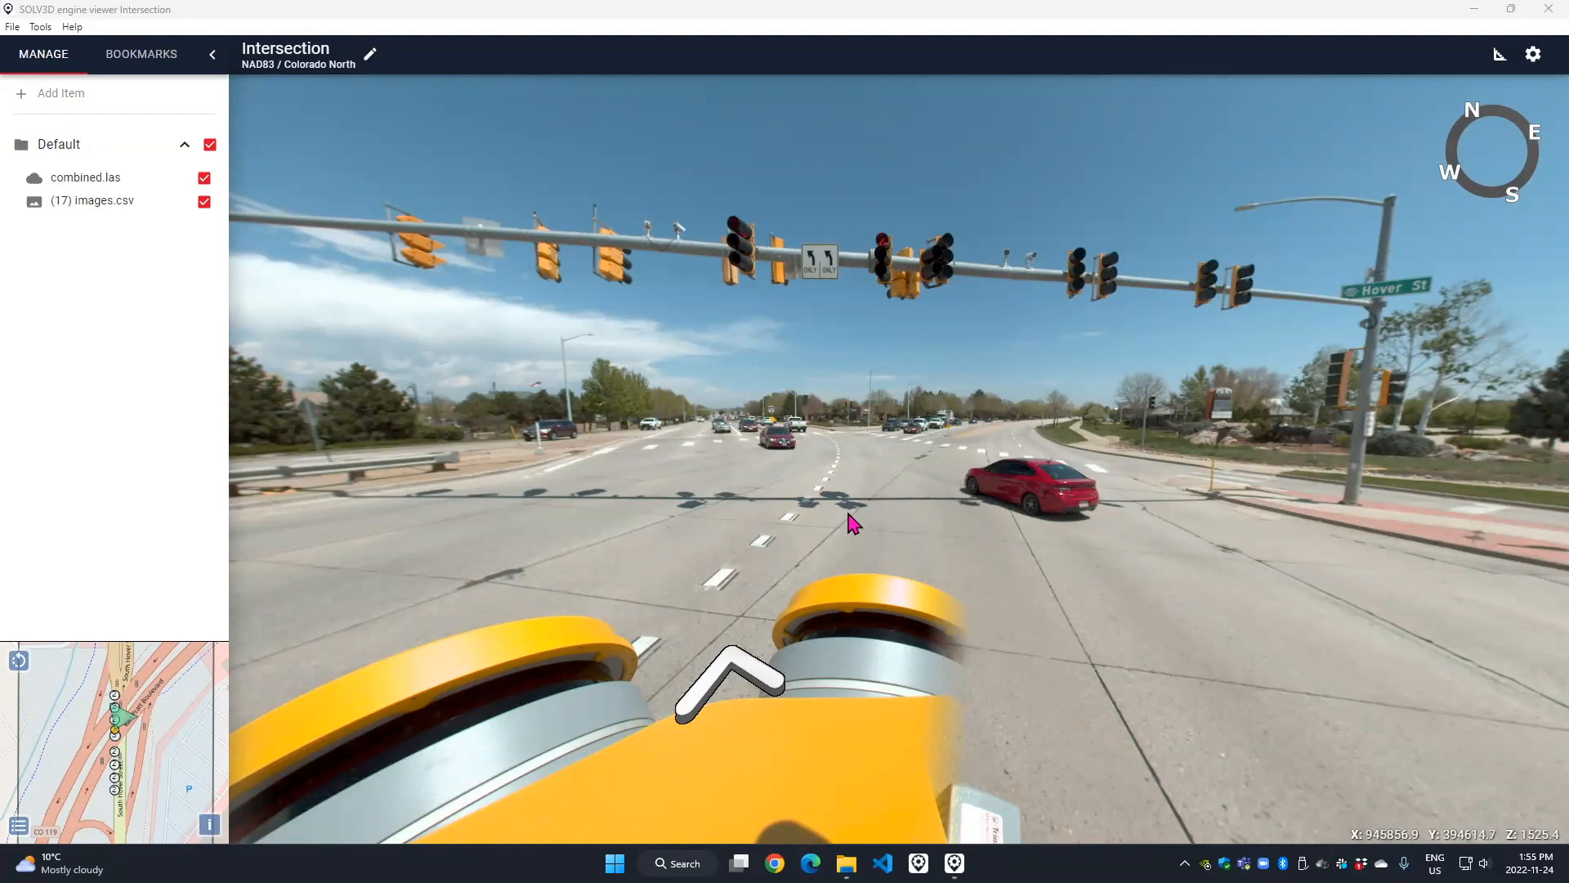
# Review the tag data in traffic-light.csv from the tags folder with Name and Class Type columns fitted to their contents, then close it without saving
pyautogui.click(846, 863)
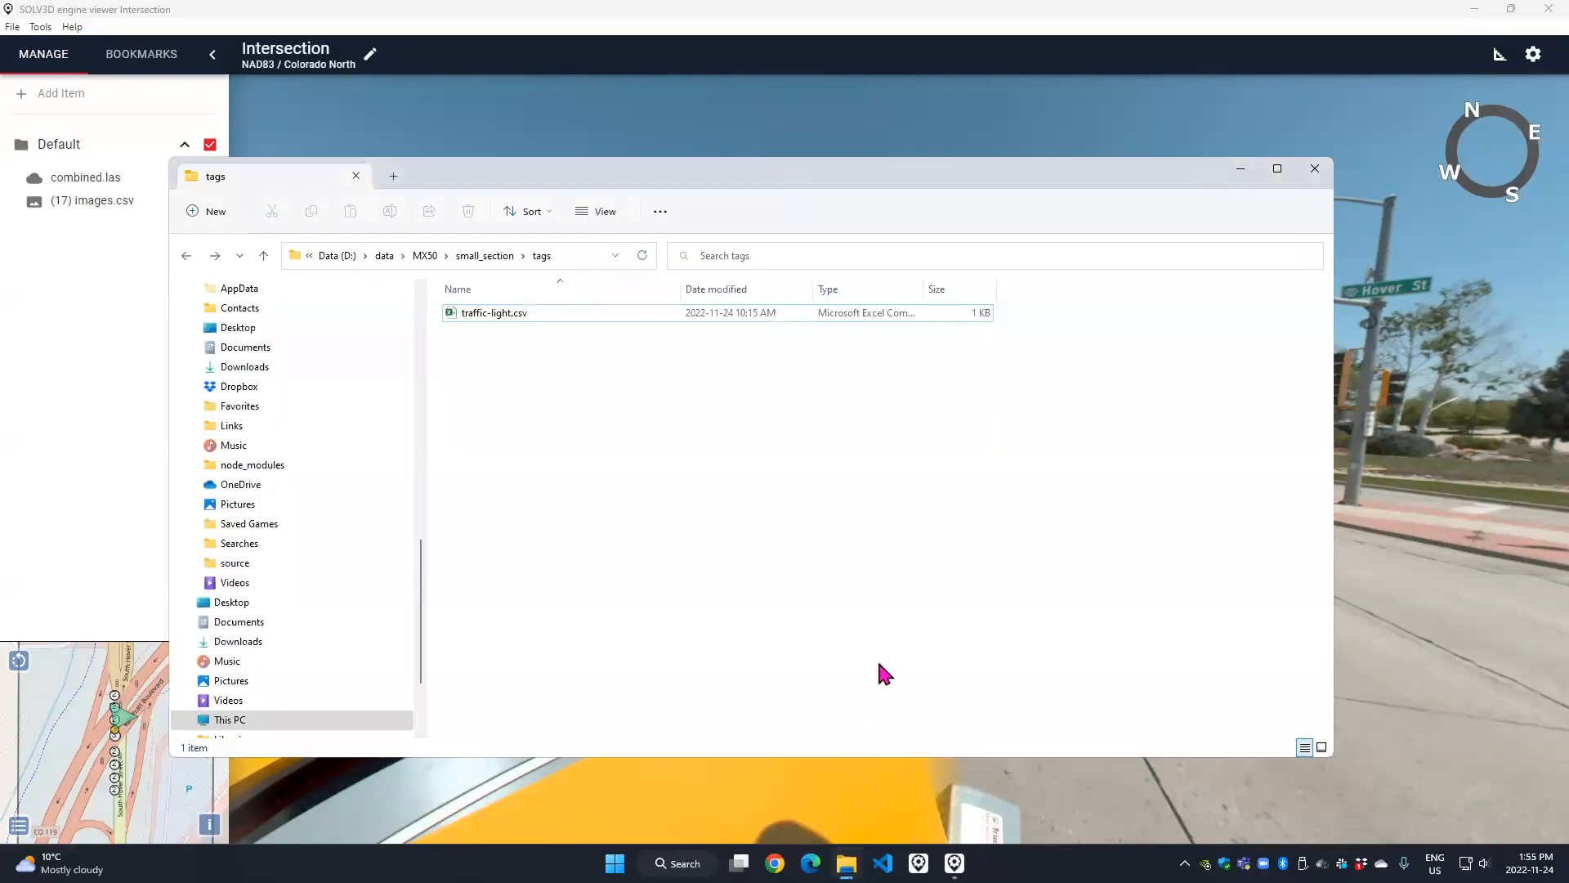
pyautogui.doubleClick(501, 320)
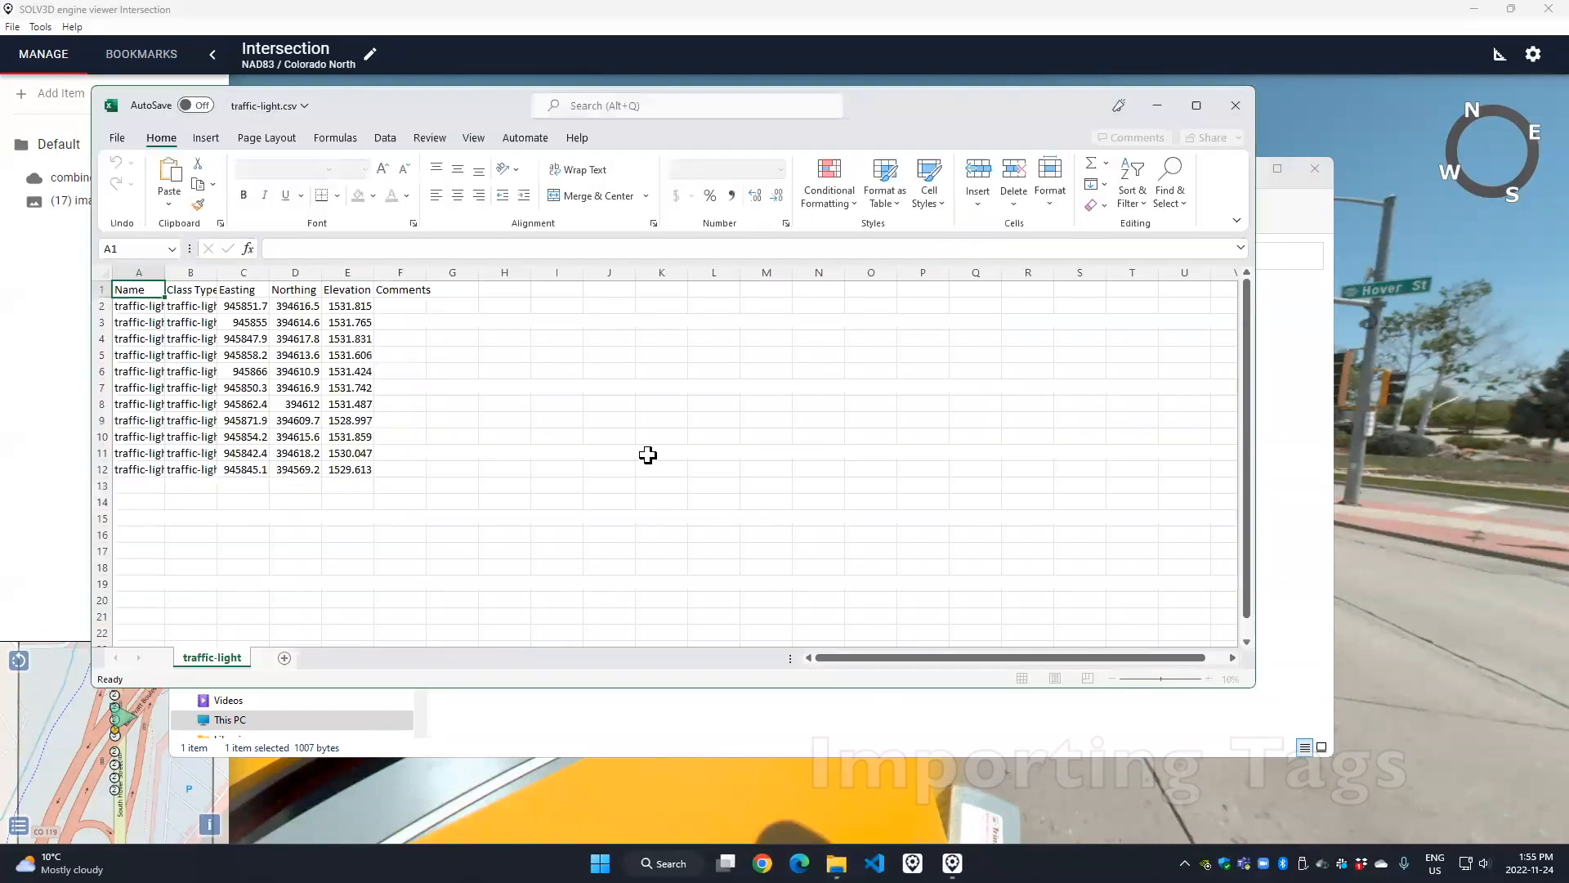
pyautogui.doubleClick(164, 271)
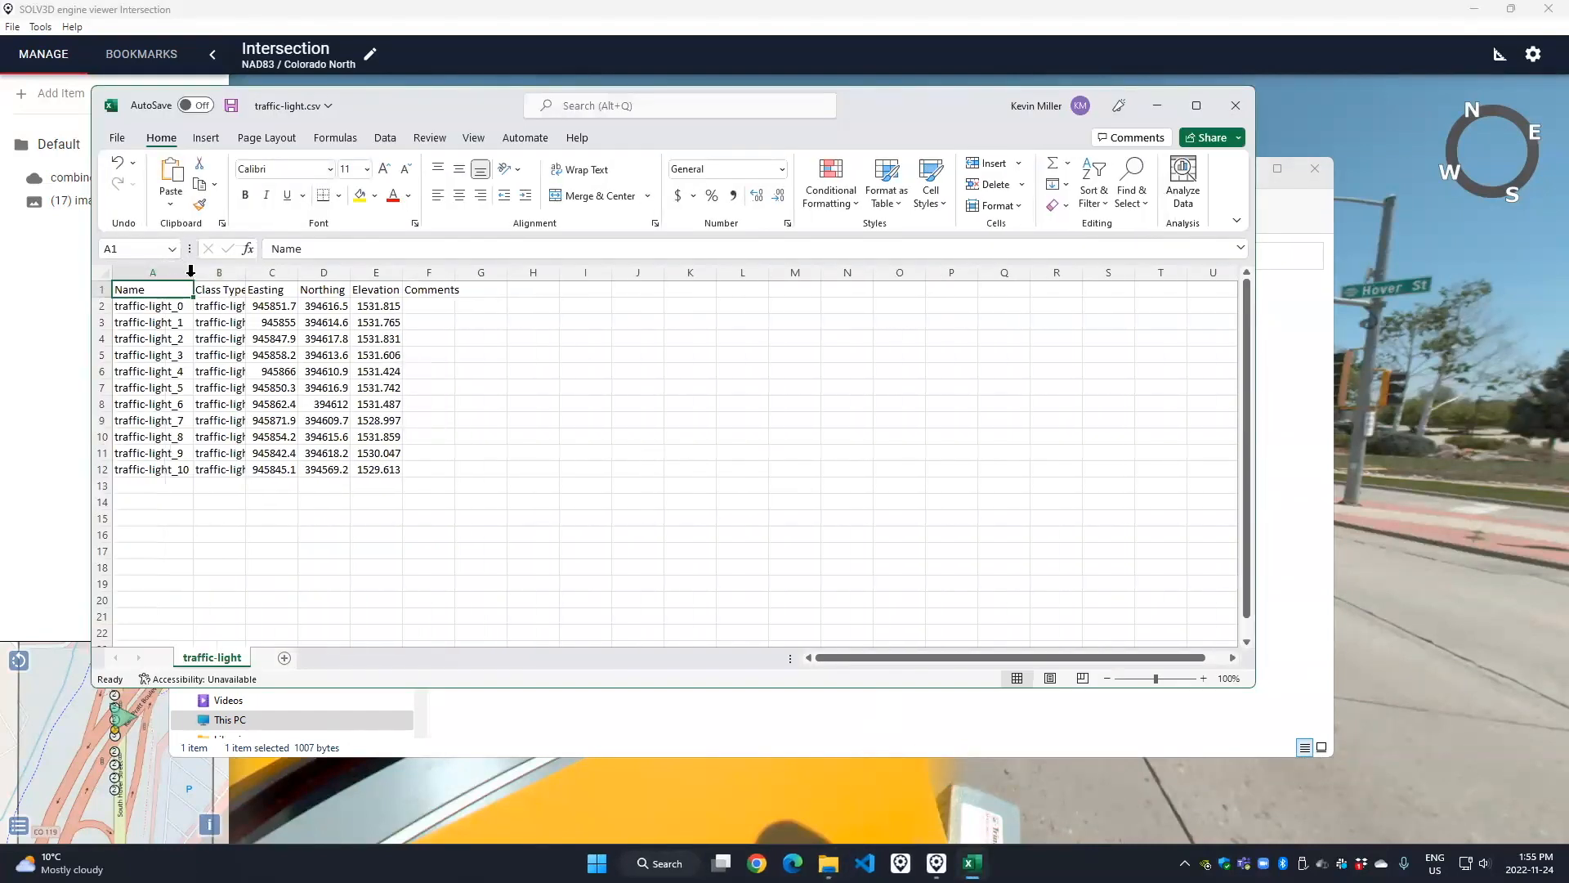
pyautogui.doubleClick(246, 271)
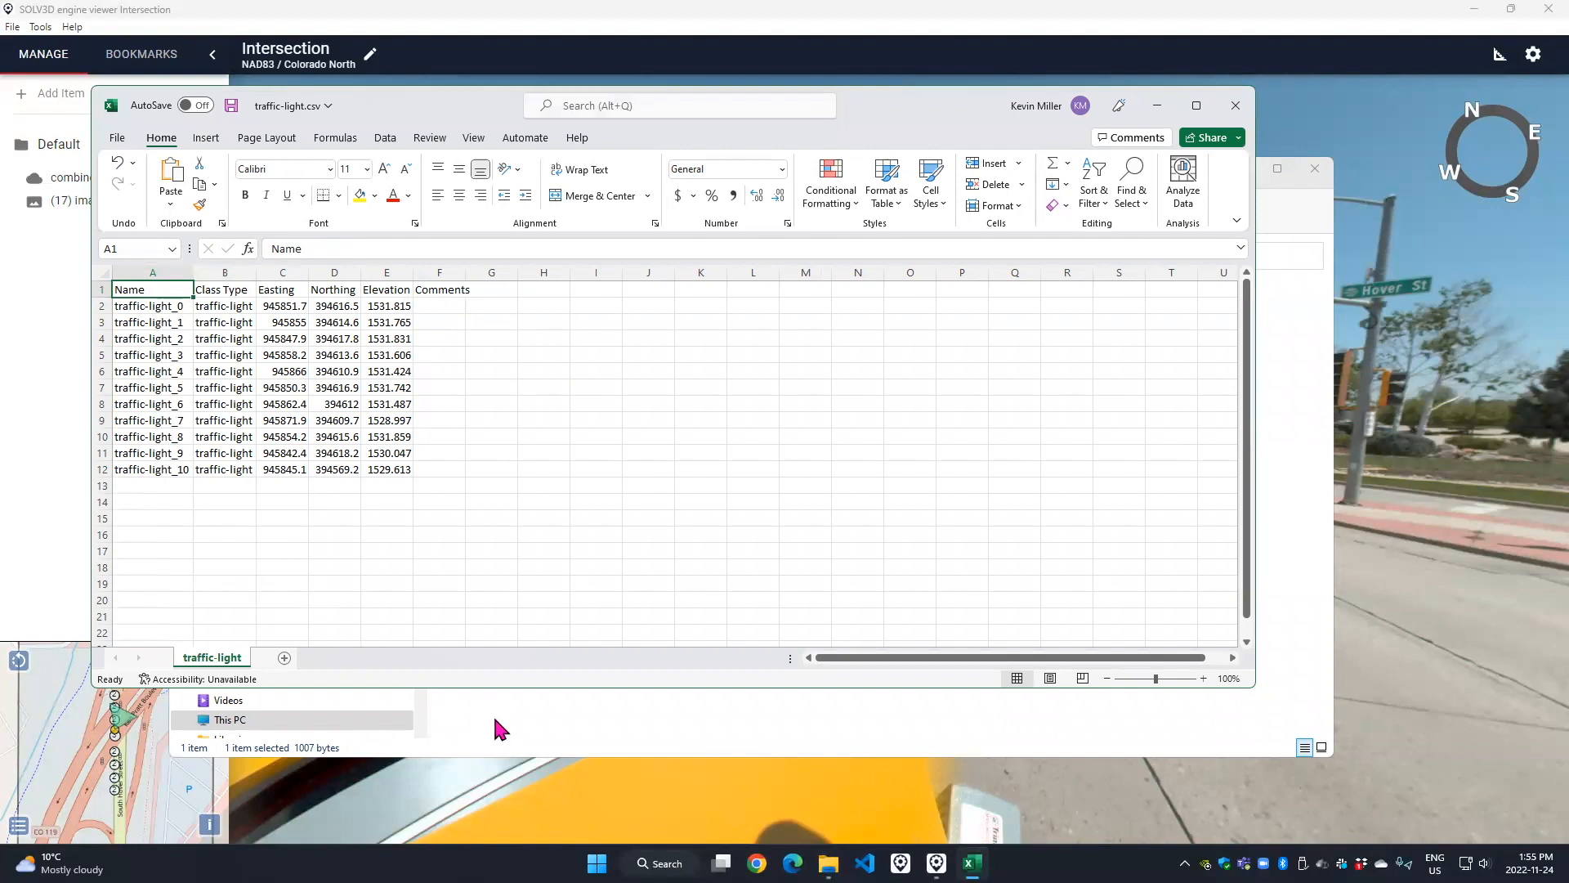
pyautogui.click(1234, 105)
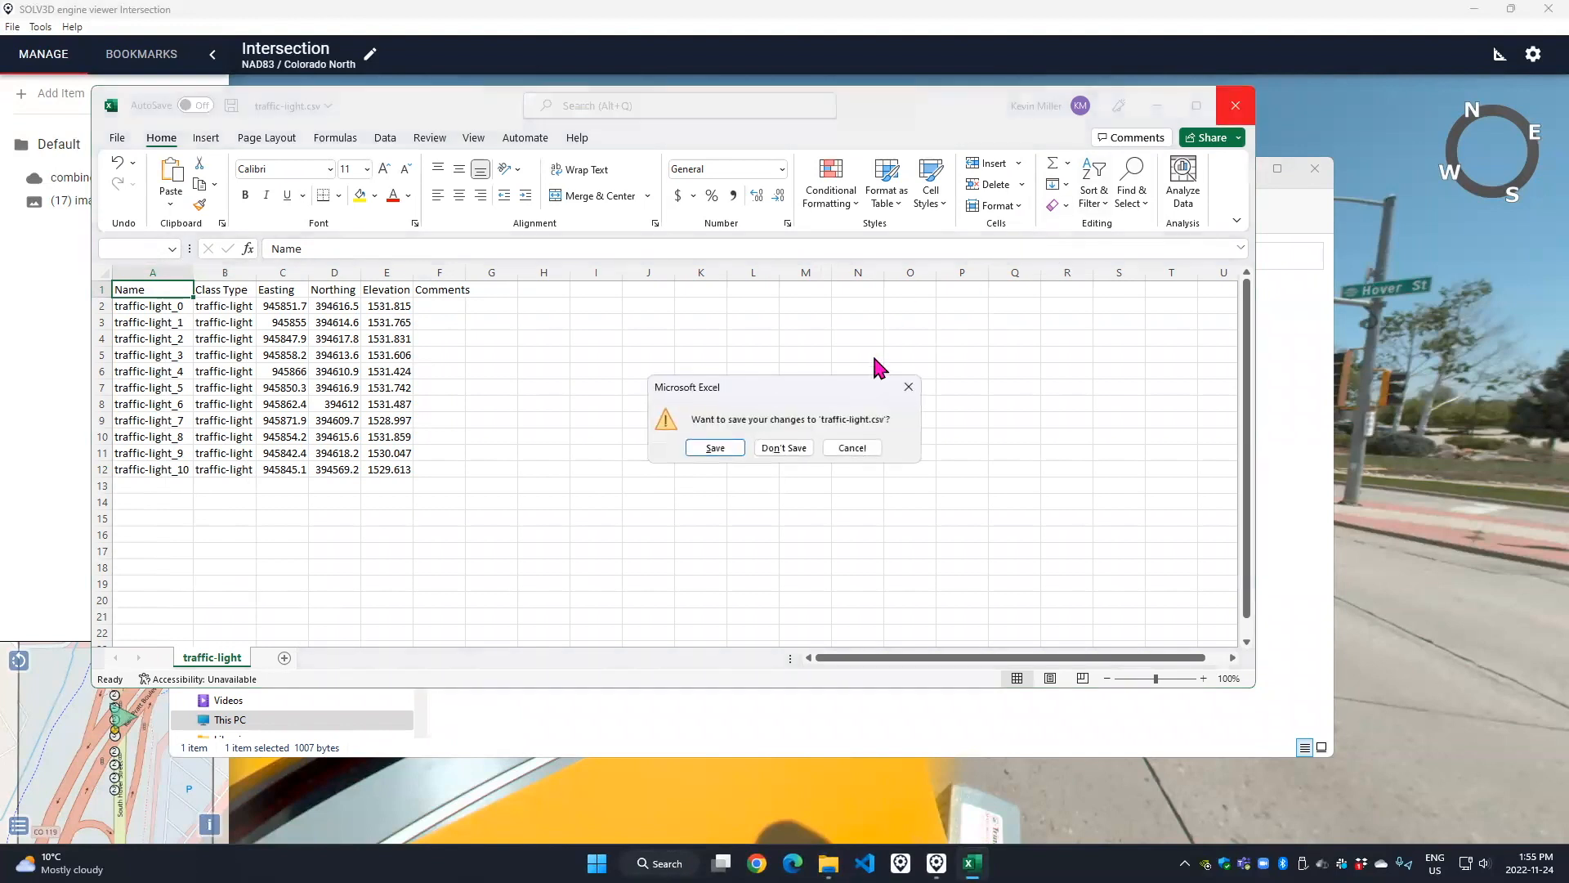
pyautogui.click(803, 451)
pyautogui.moveTo(490, 316)
pyautogui.mouseDown()
pyautogui.moveTo(277, 302)
pyautogui.moveTo(80, 155)
pyautogui.moveTo(483, 301)
pyautogui.moveTo(489, 318)
pyautogui.mouseUp()
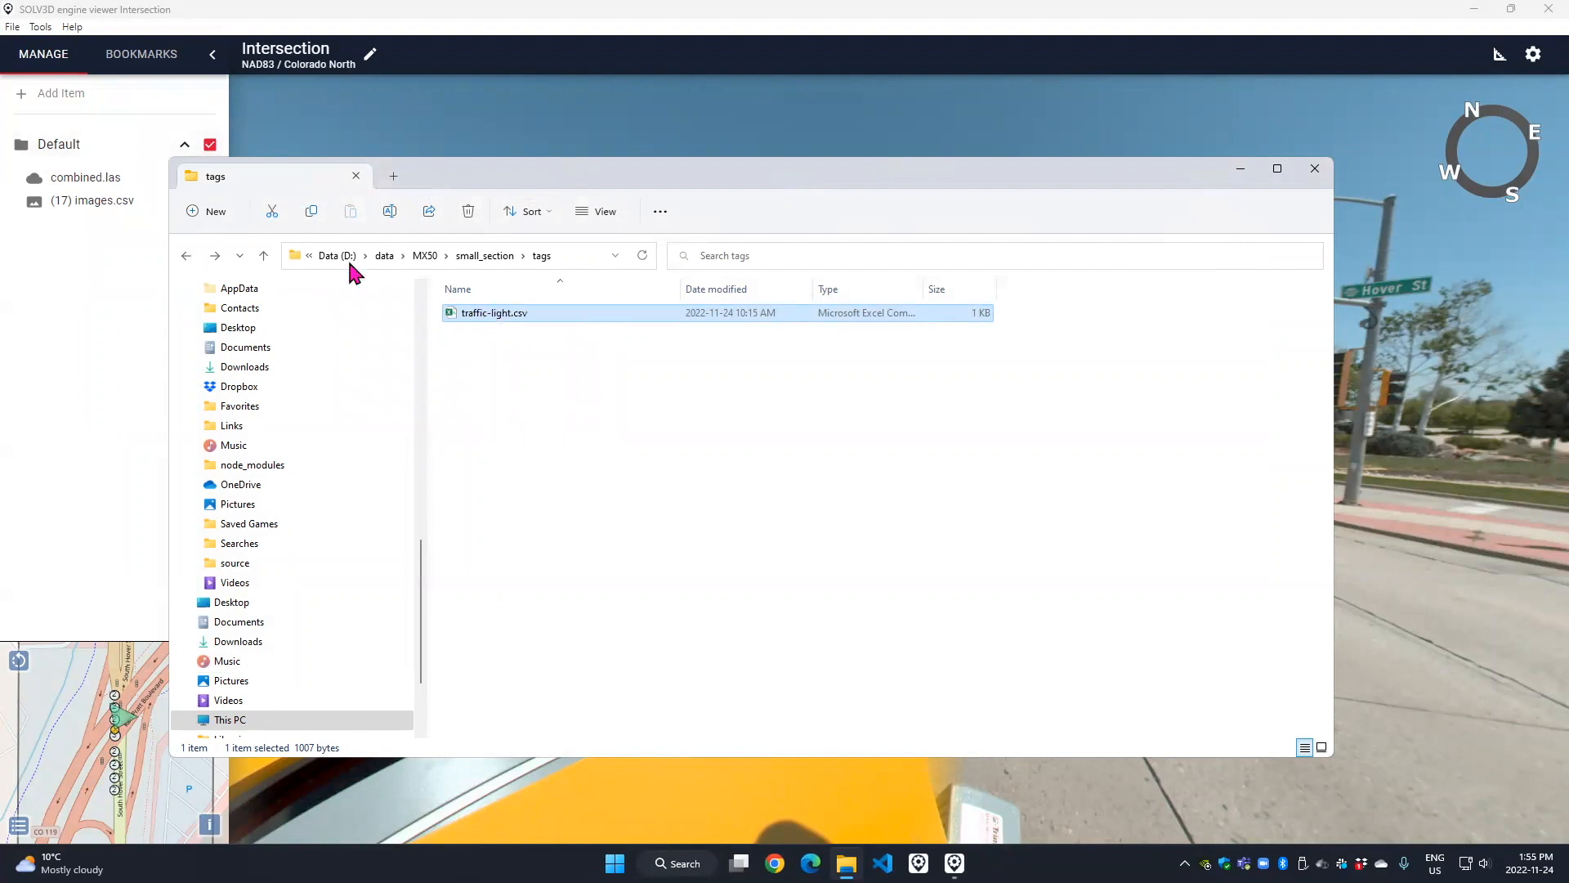
# Import traffic-light.csv from the tags folder into the project as a tag CSV
pyautogui.rightClick(88, 151)
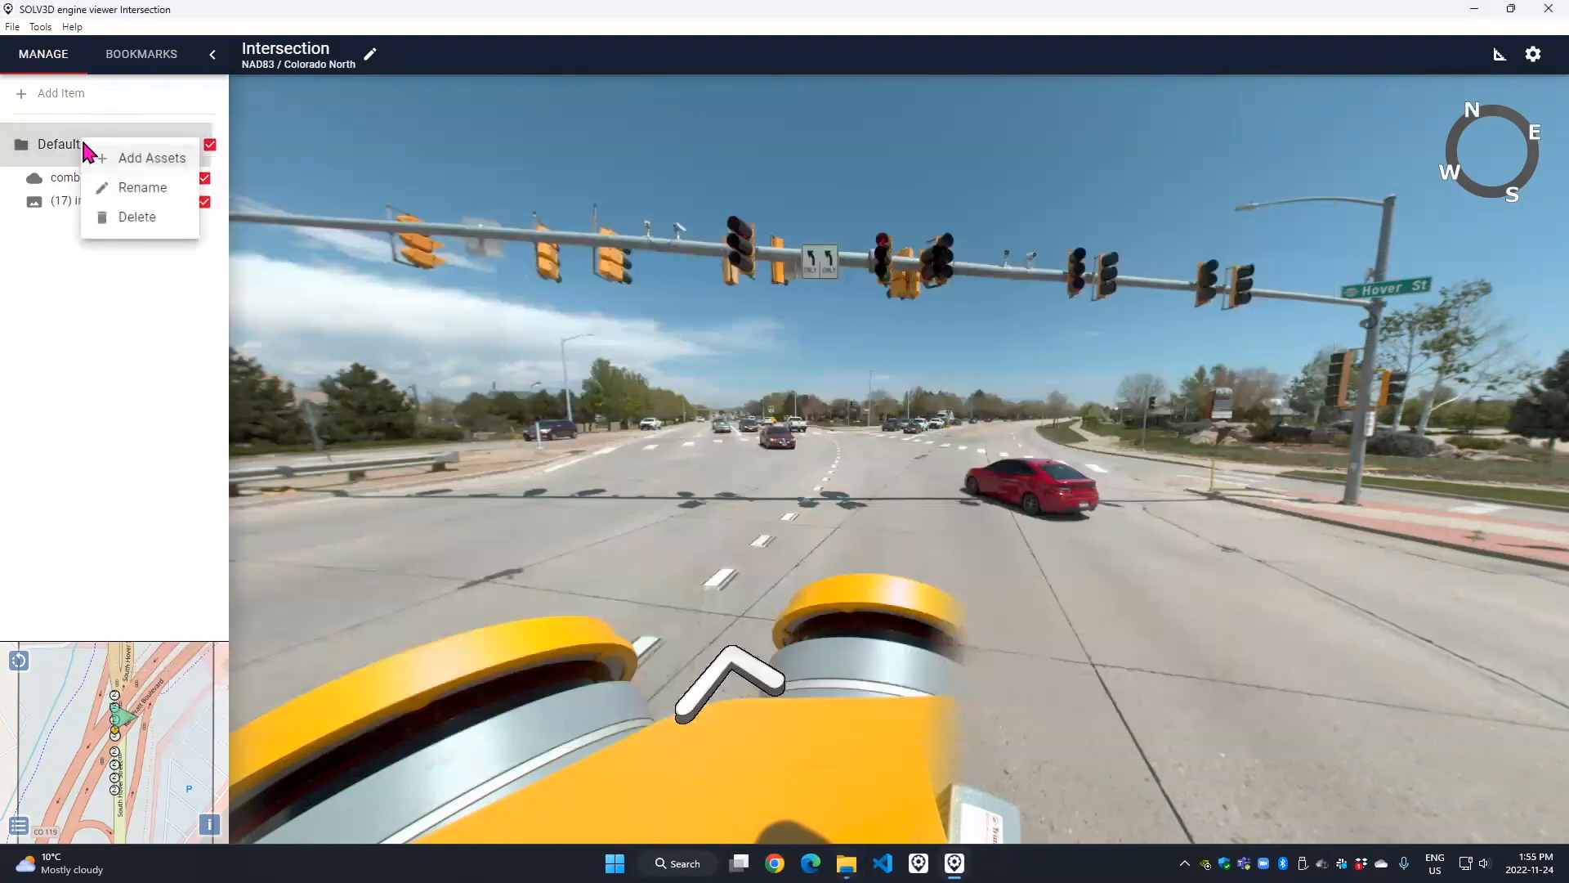
pyautogui.click(65, 95)
pyautogui.click(66, 96)
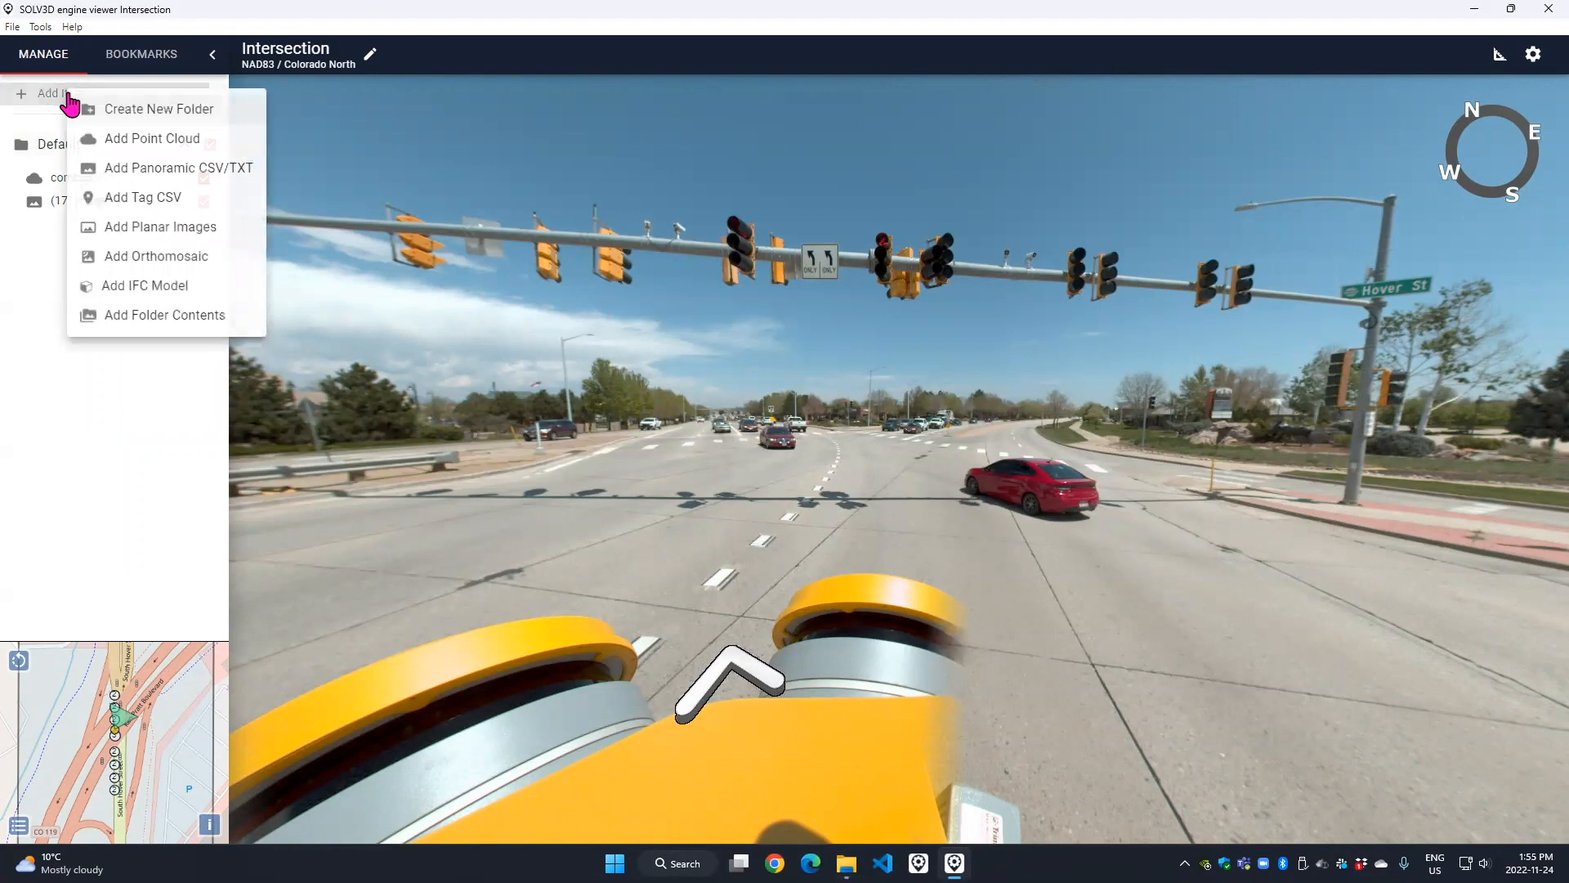
pyautogui.click(151, 199)
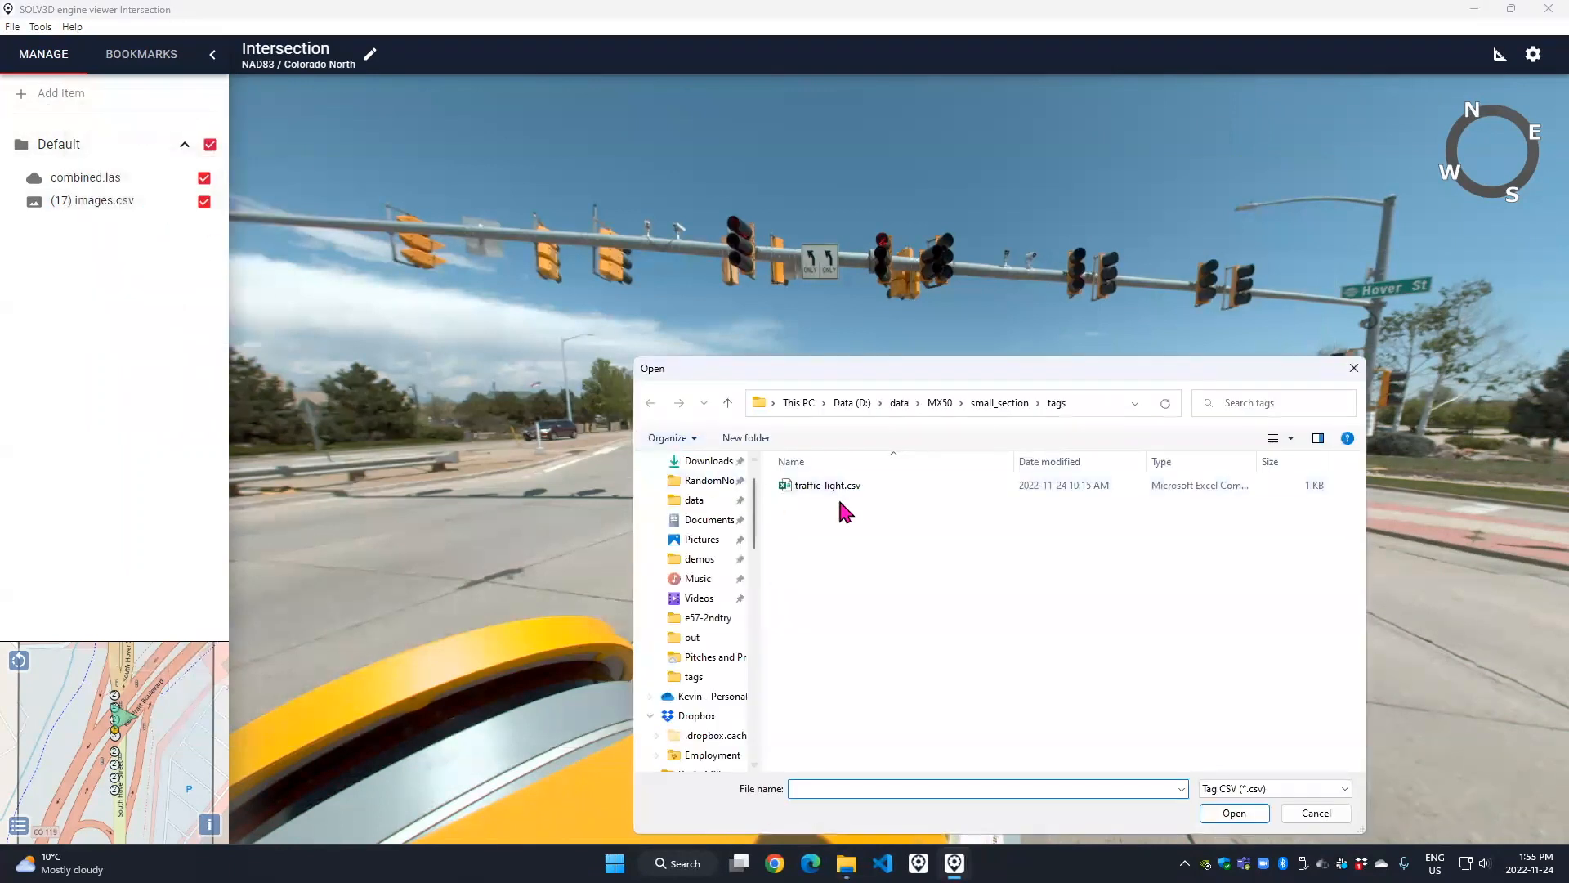
pyautogui.click(823, 486)
pyautogui.click(1234, 812)
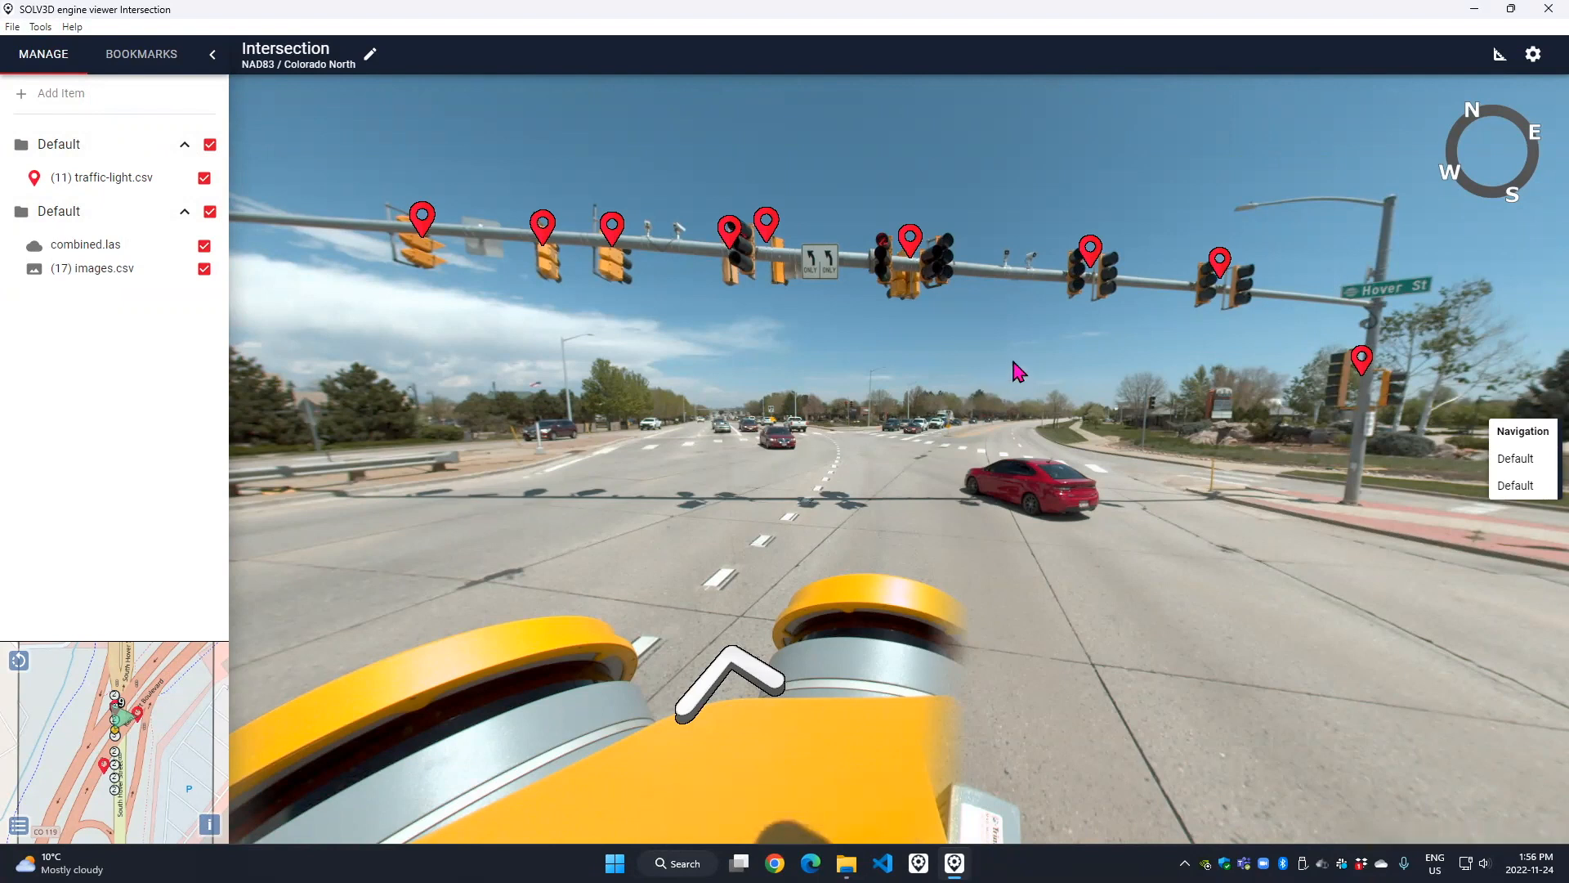
# Add a tag titled M1 with the comment "Missing" to the existing traffic-light.csv, placed on the untagged signal just beside the ONLY turn sign
pyautogui.moveTo(964, 286); pyautogui.dragTo(949, 330)
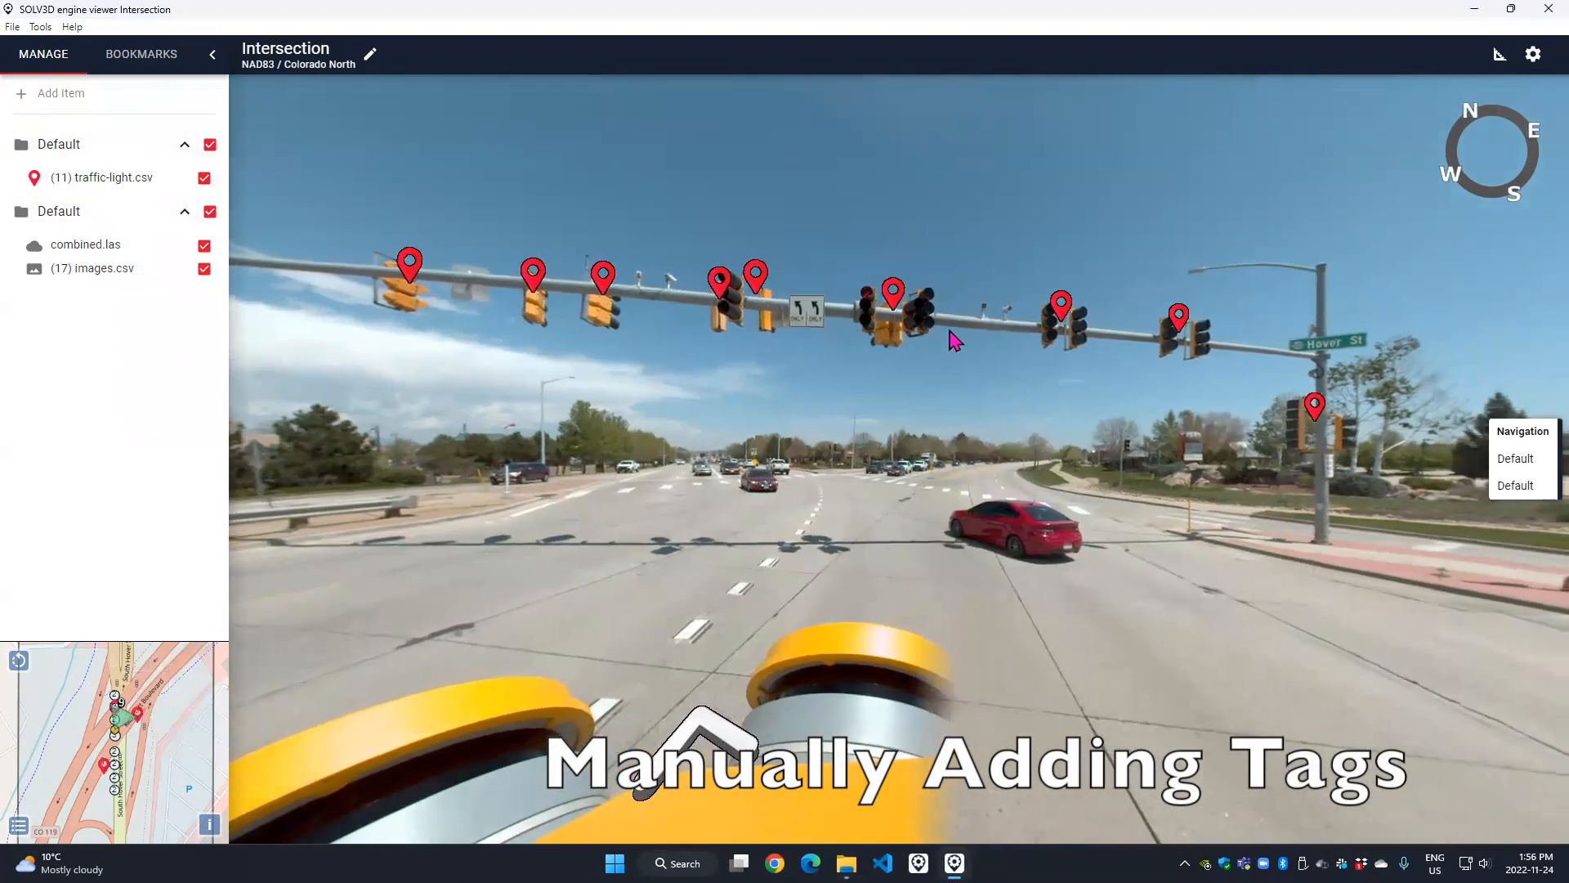
pyautogui.scroll(1, 865, 294)
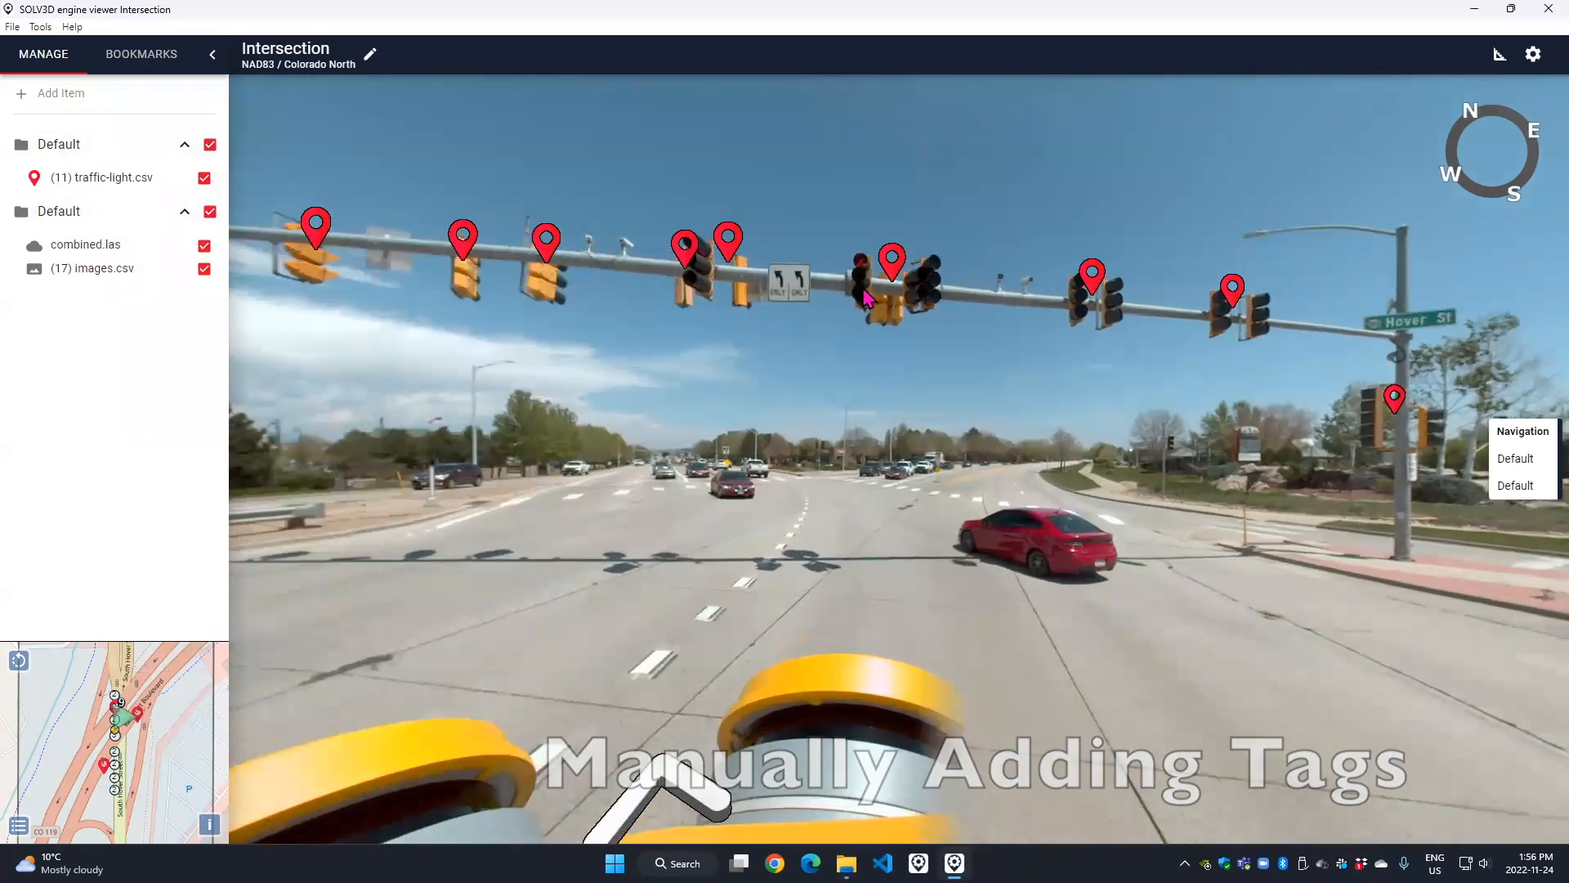
pyautogui.scroll(1, 865, 295)
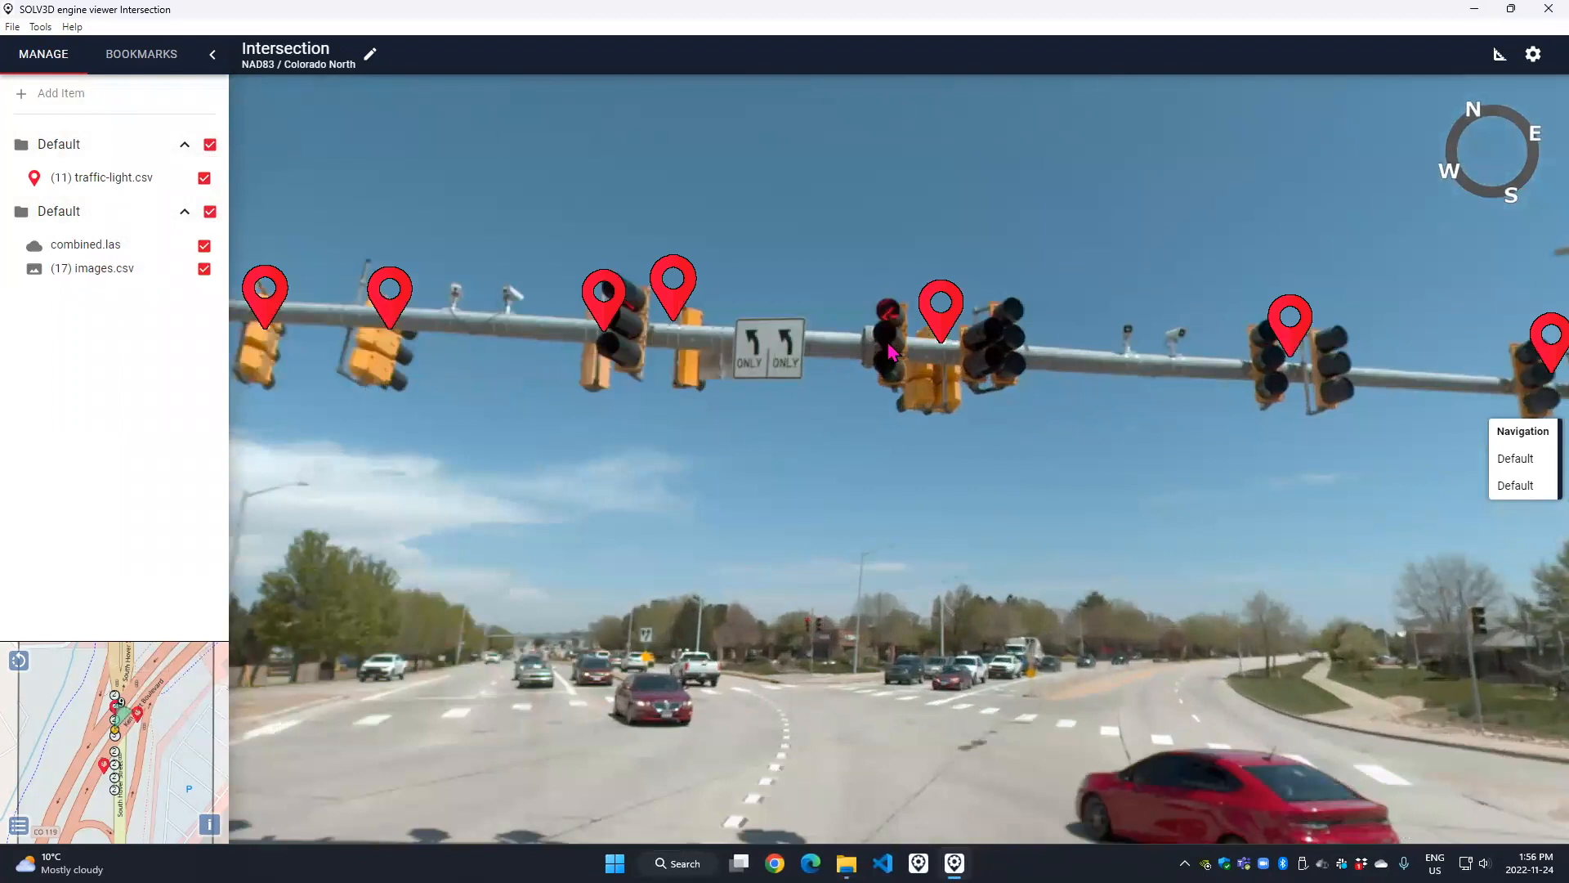
pyautogui.rightClick(889, 353)
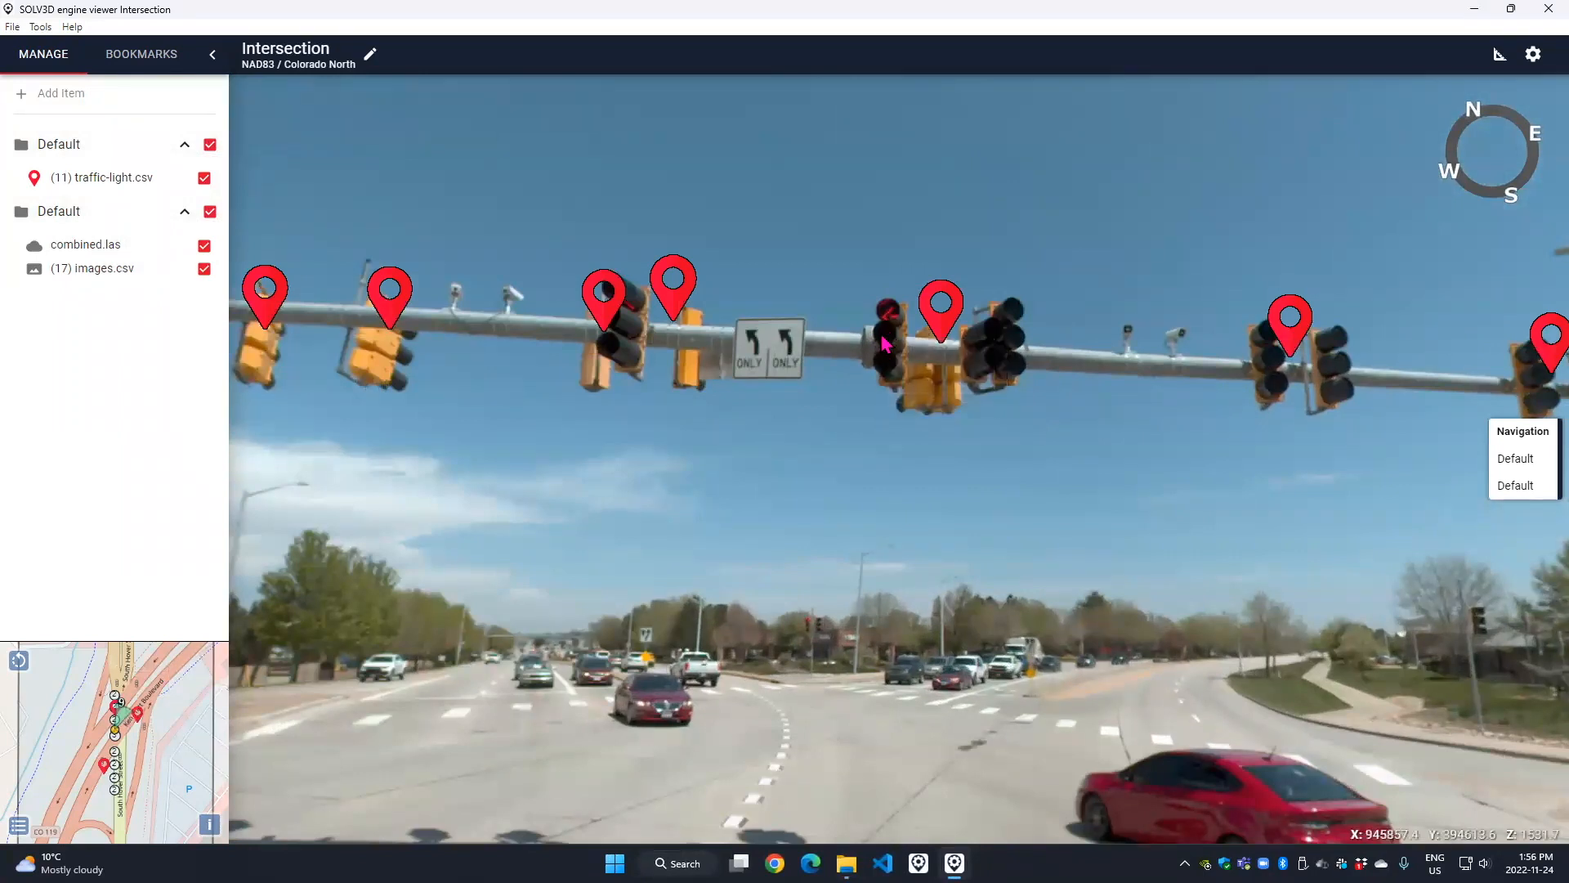
pyautogui.rightClick(882, 345)
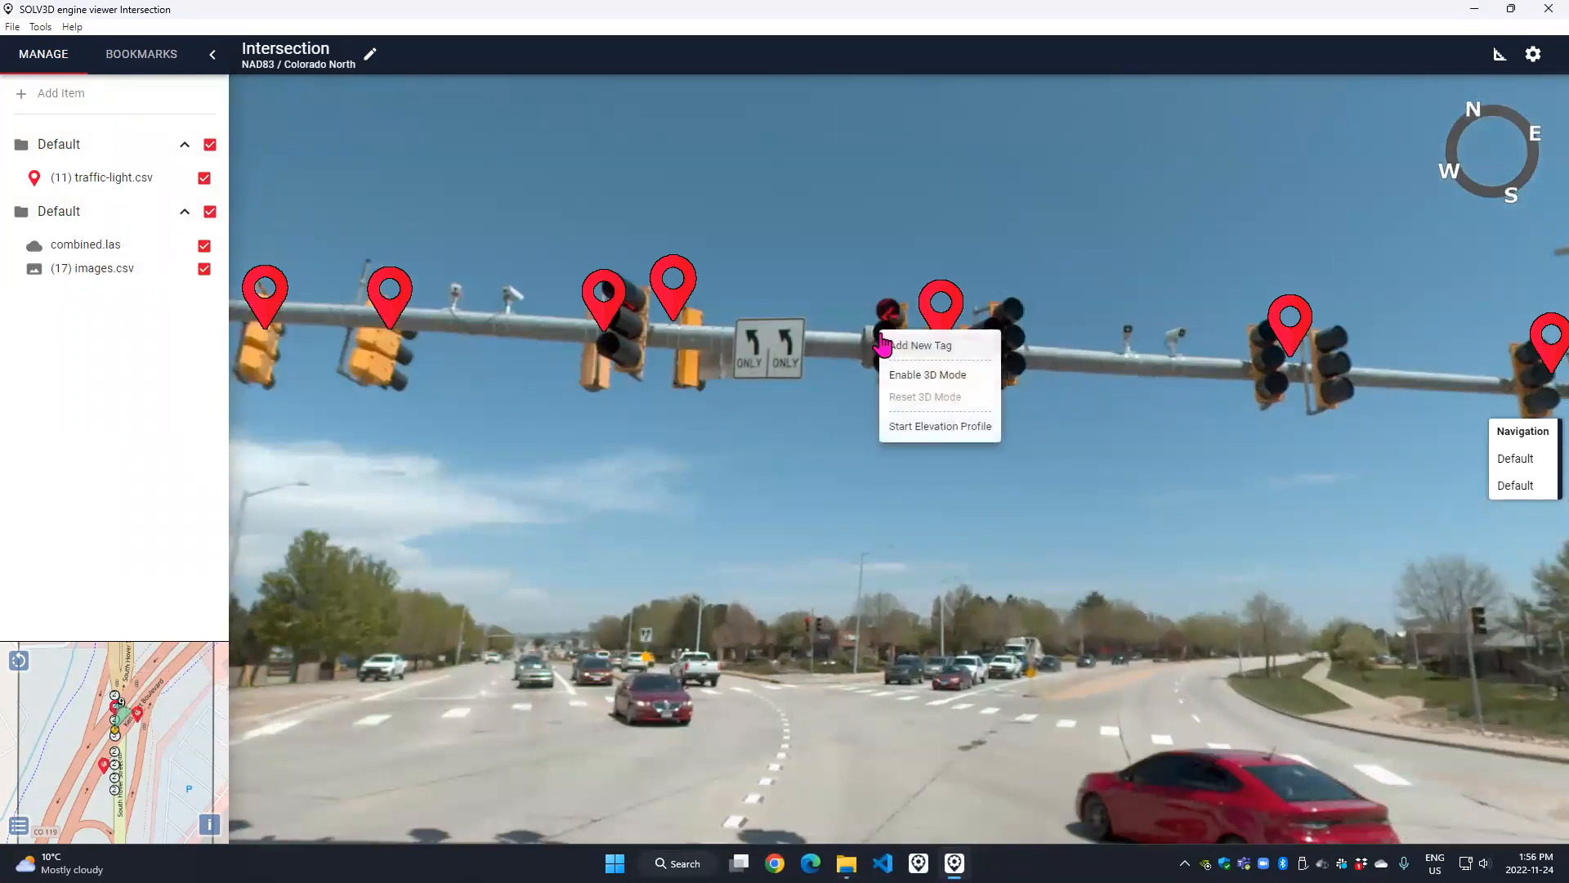
pyautogui.click(924, 356)
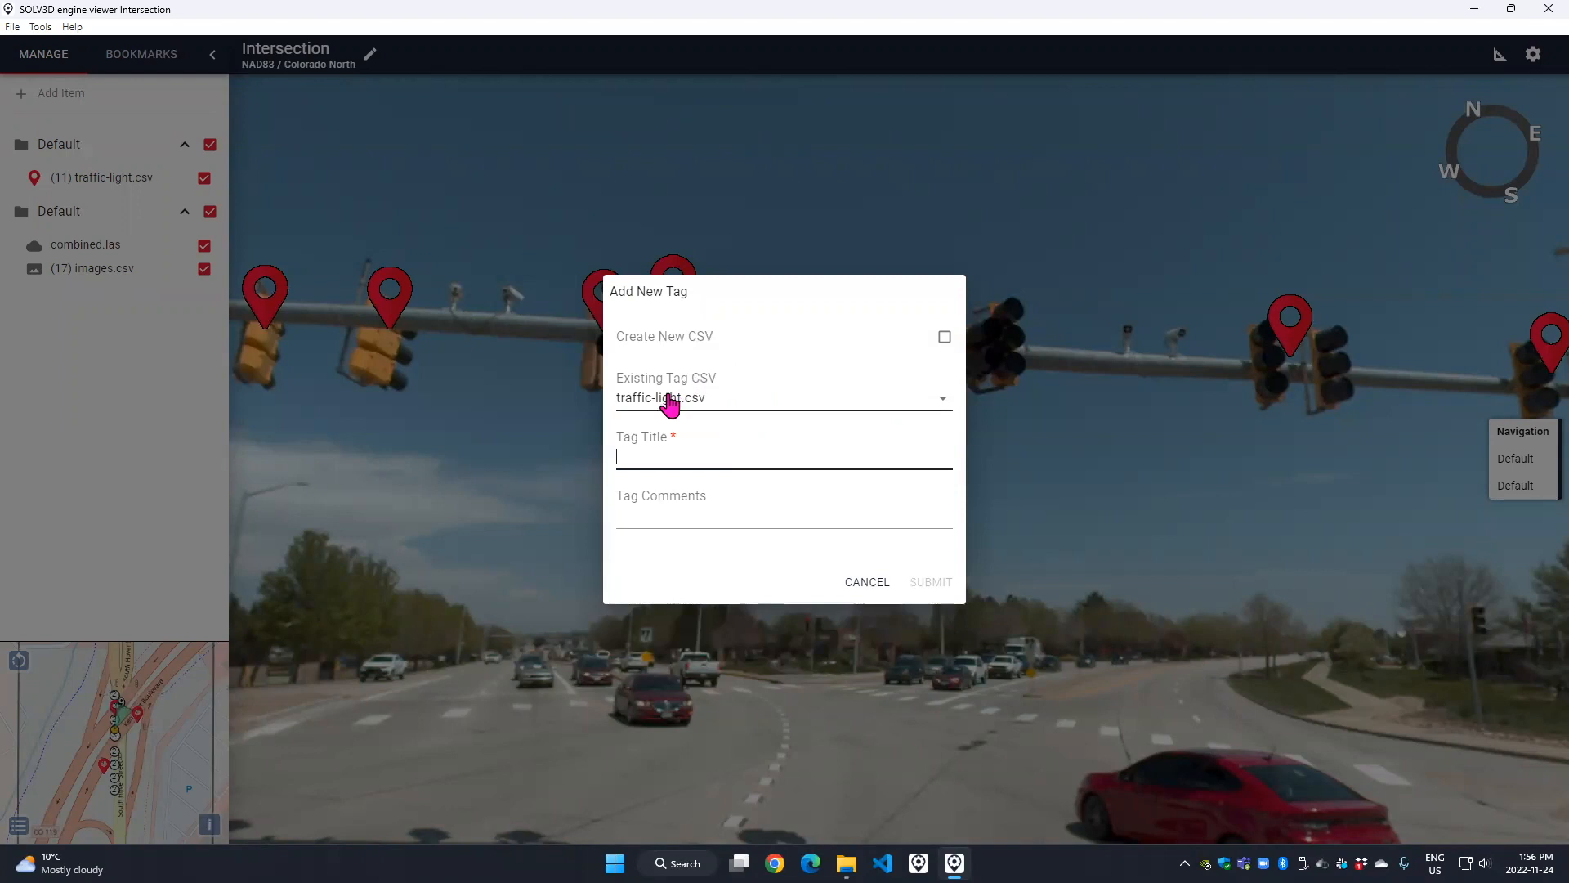
pyautogui.write('M1')
pyautogui.press('Tab')
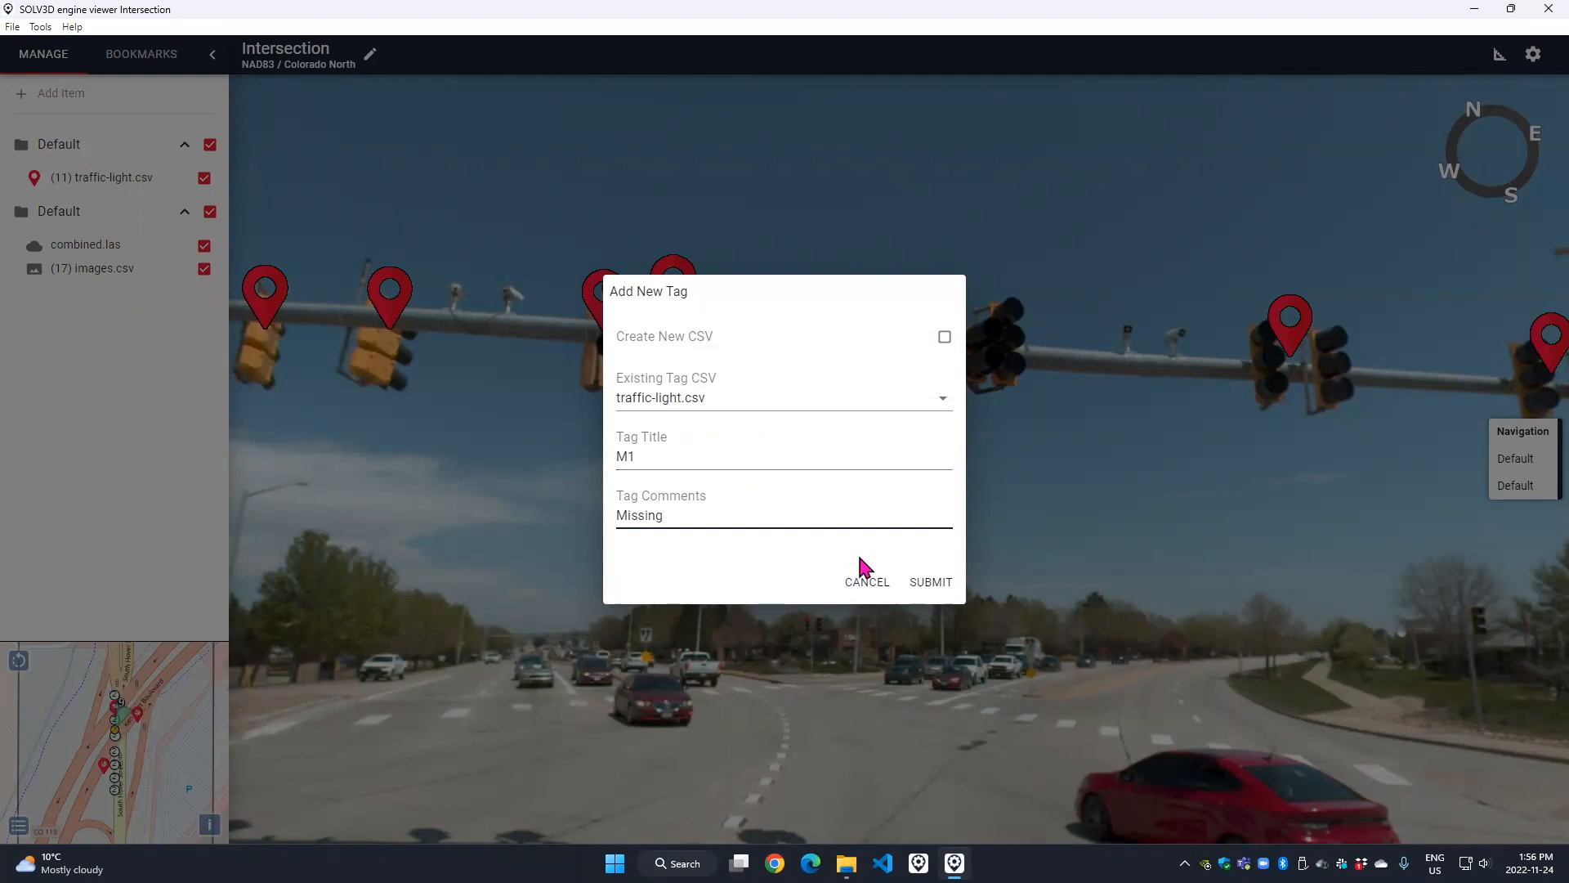
pyautogui.click(936, 584)
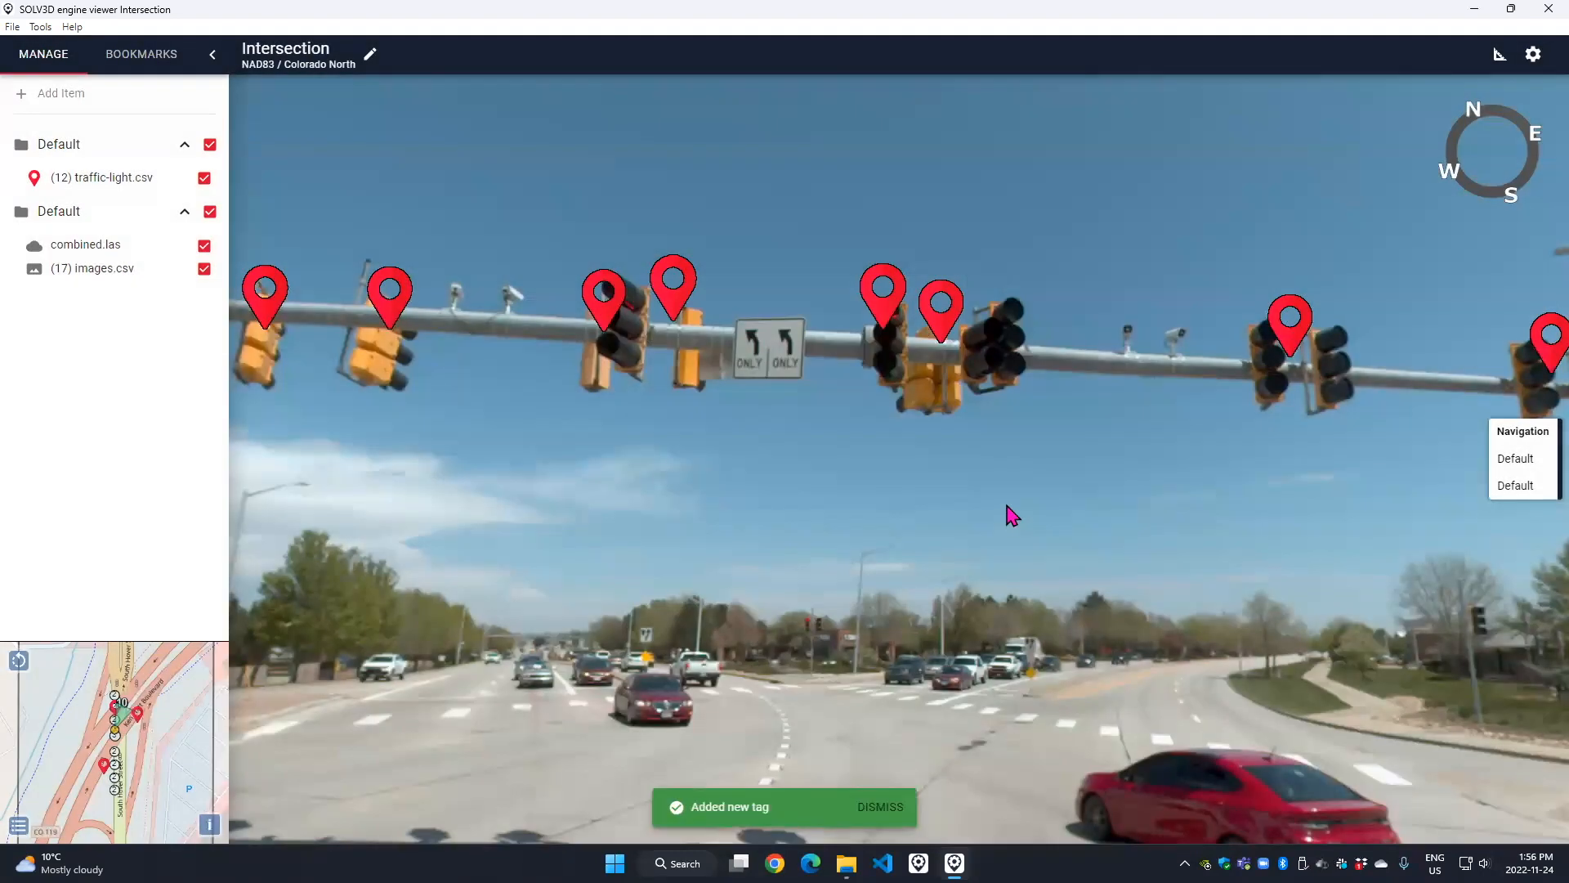
# Tag the dark pavement crack near the red car as G1 in a new CSV named "Ground defects", stored in a new folder
pyautogui.moveTo(1019, 458)
pyautogui.mouseDown()
pyautogui.moveTo(1004, 417)
pyautogui.moveTo(1019, 455)
pyautogui.mouseUp()
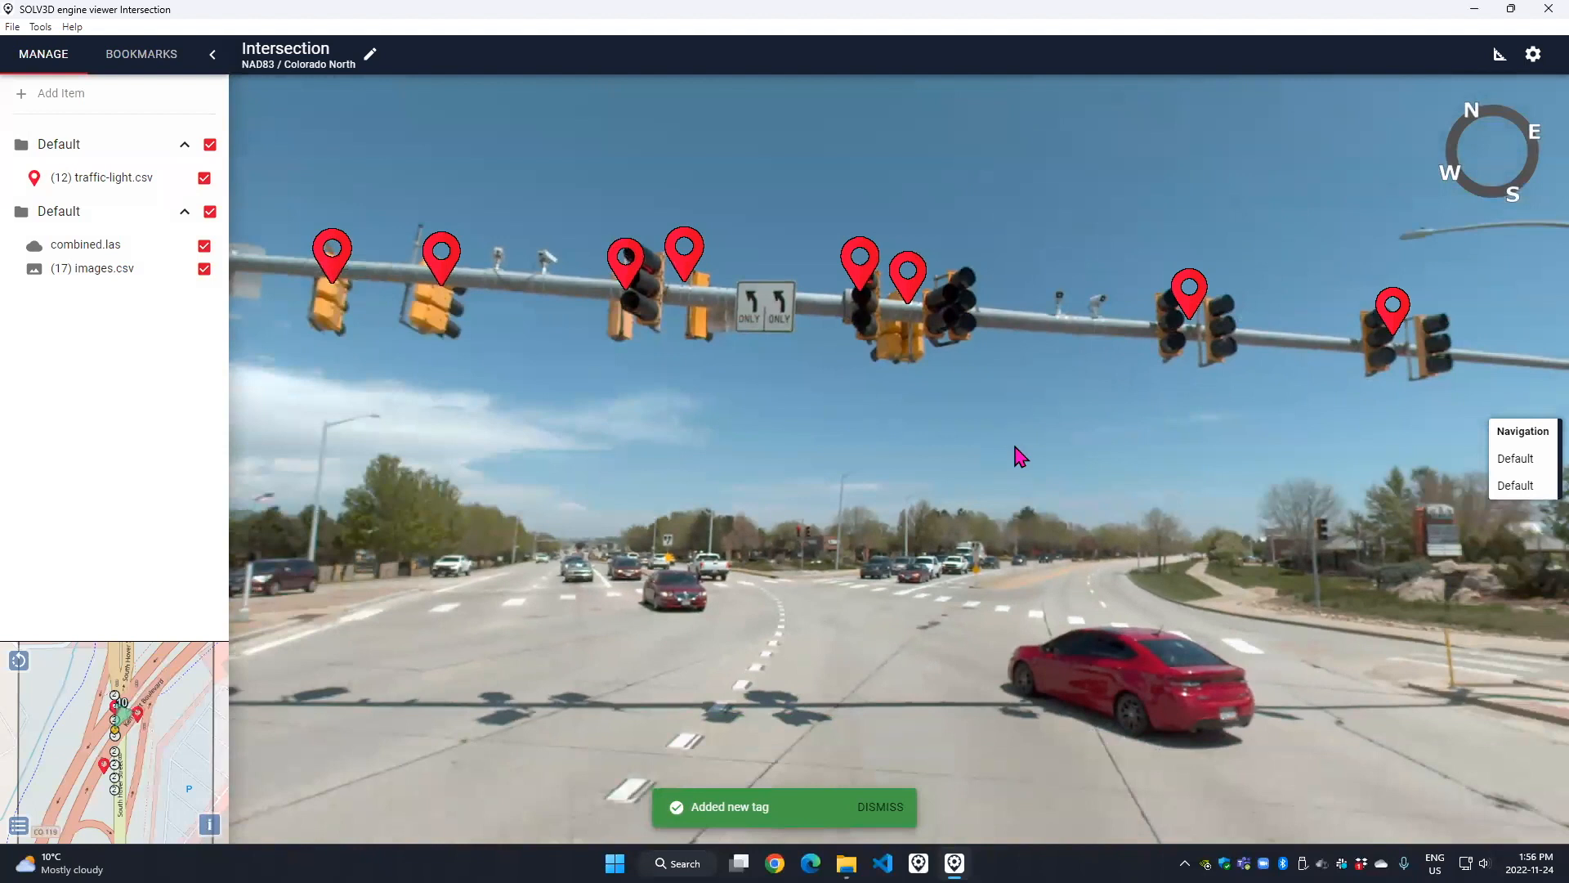
pyautogui.moveTo(1081, 576); pyautogui.dragTo(858, 469)
pyautogui.scroll(5, 874, 457)
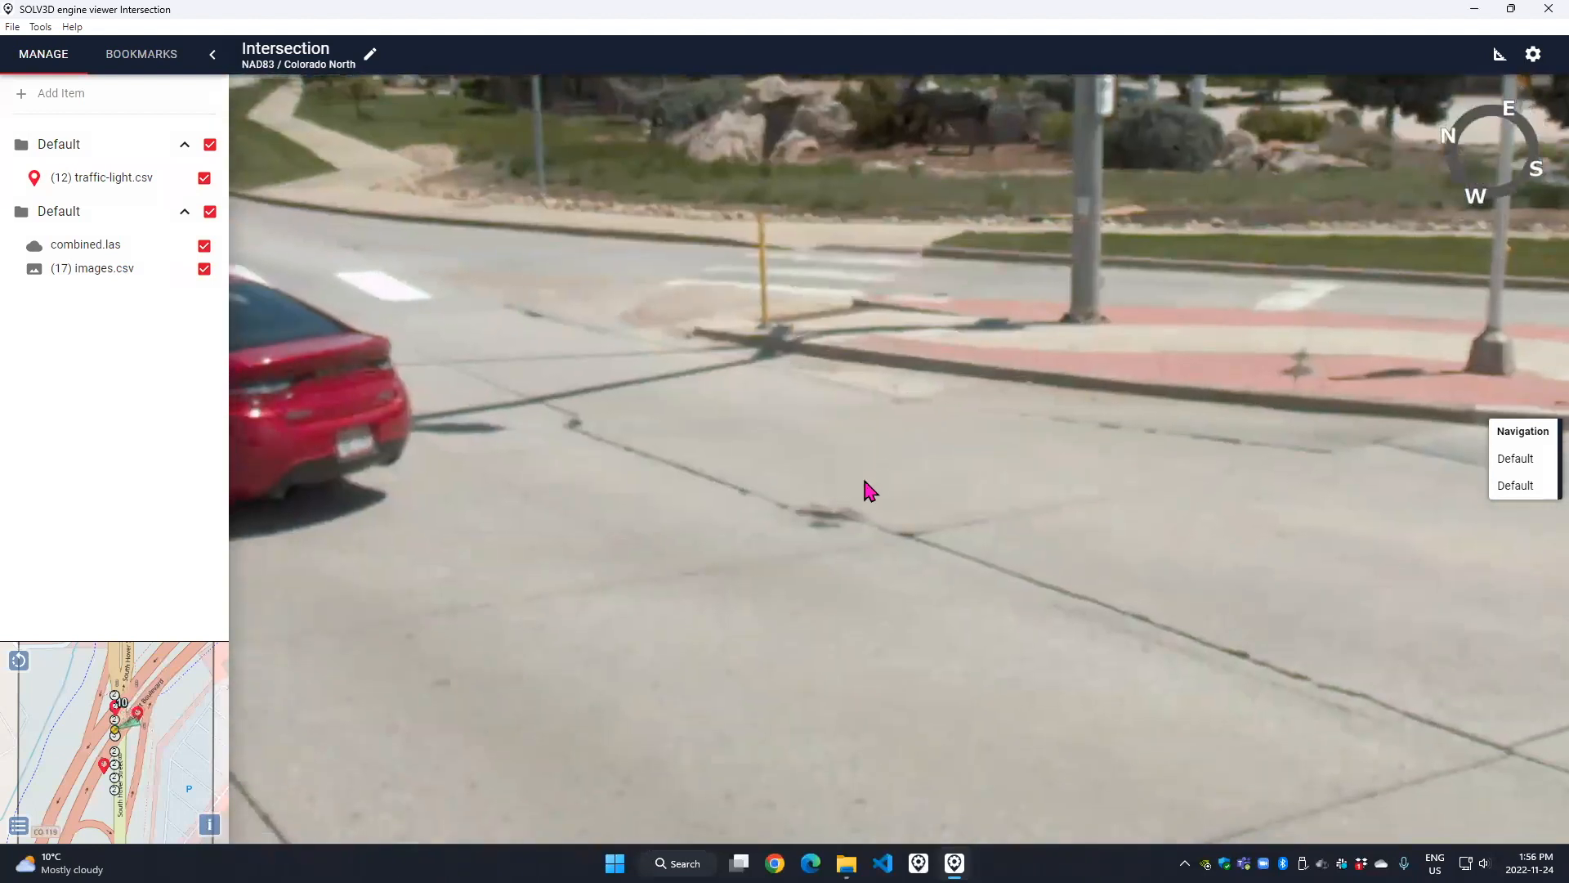
pyautogui.rightClick(824, 518)
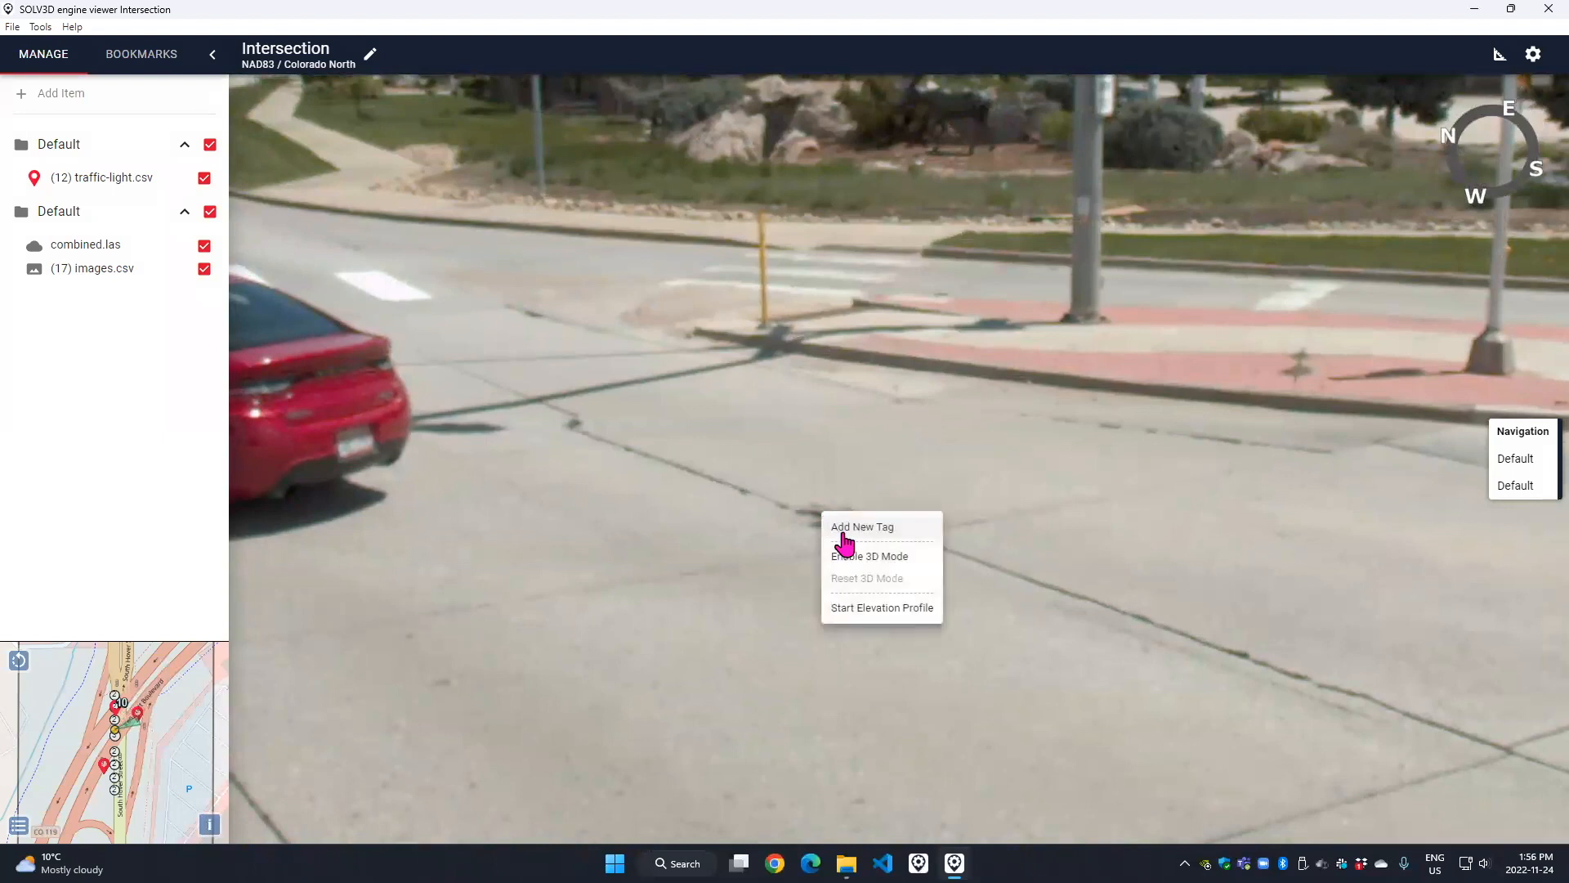
pyautogui.click(850, 531)
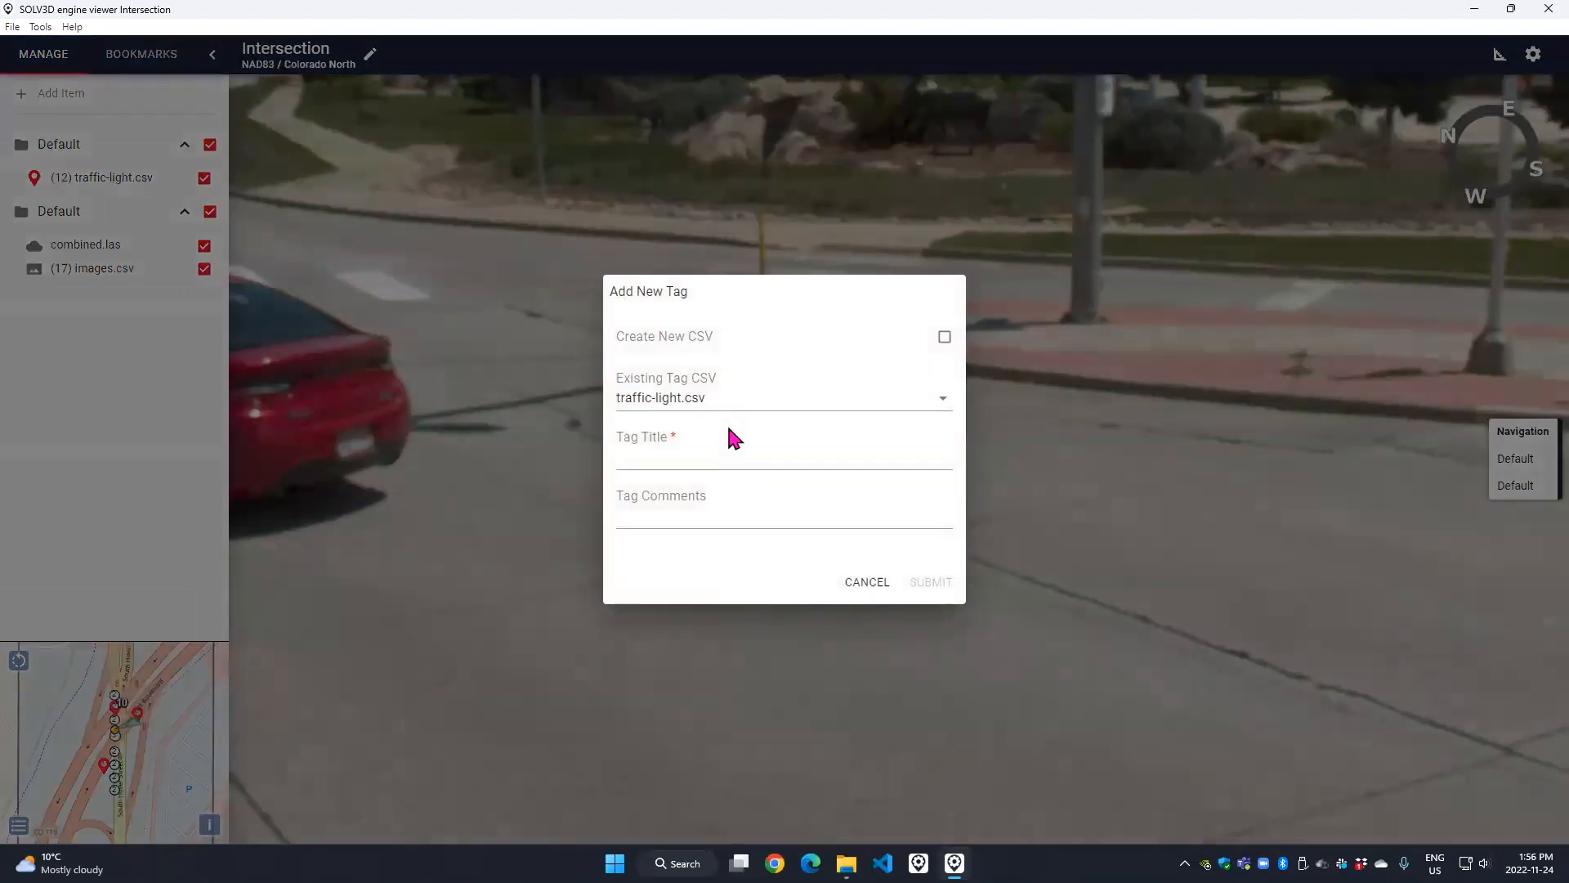
pyautogui.click(945, 337)
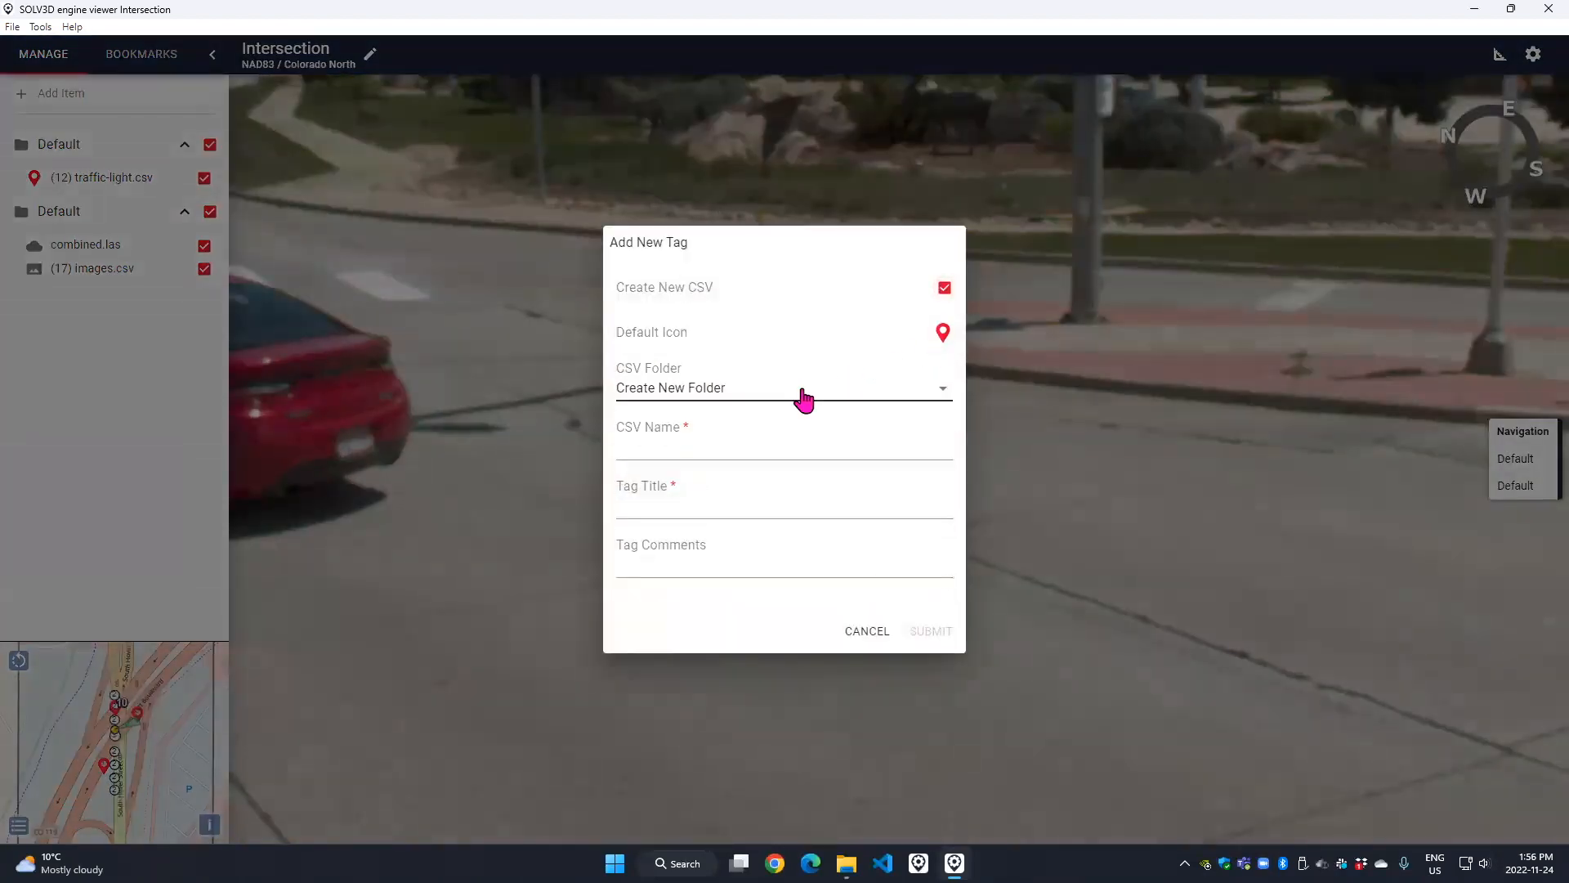
pyautogui.click(703, 443)
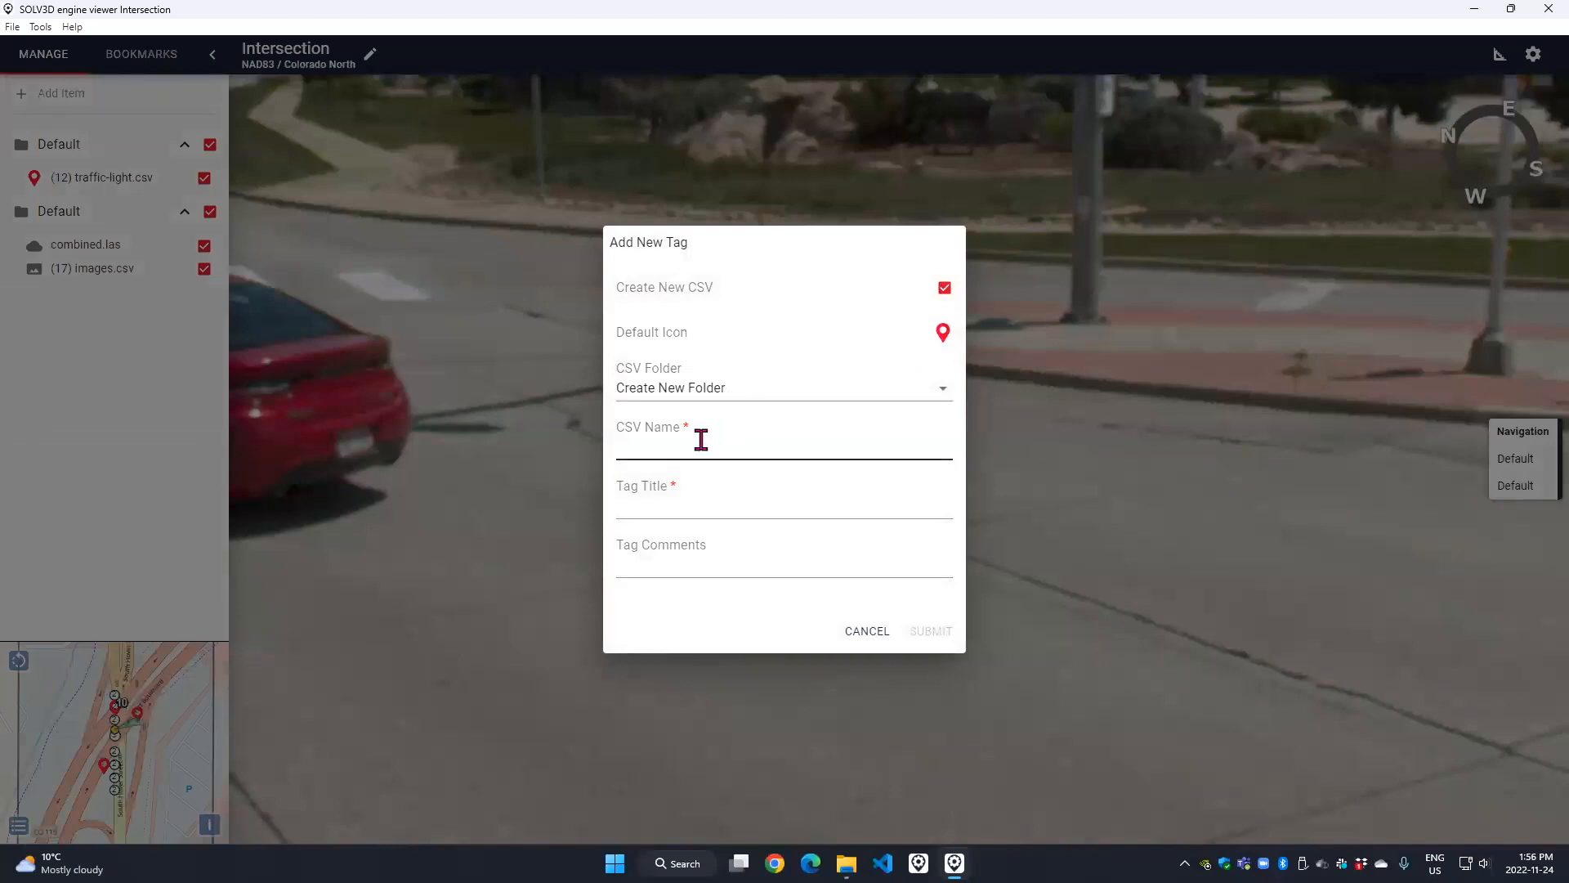
pyautogui.write('Ground defects')
pyautogui.click(736, 504)
pyautogui.write('G1')
pyautogui.click(932, 632)
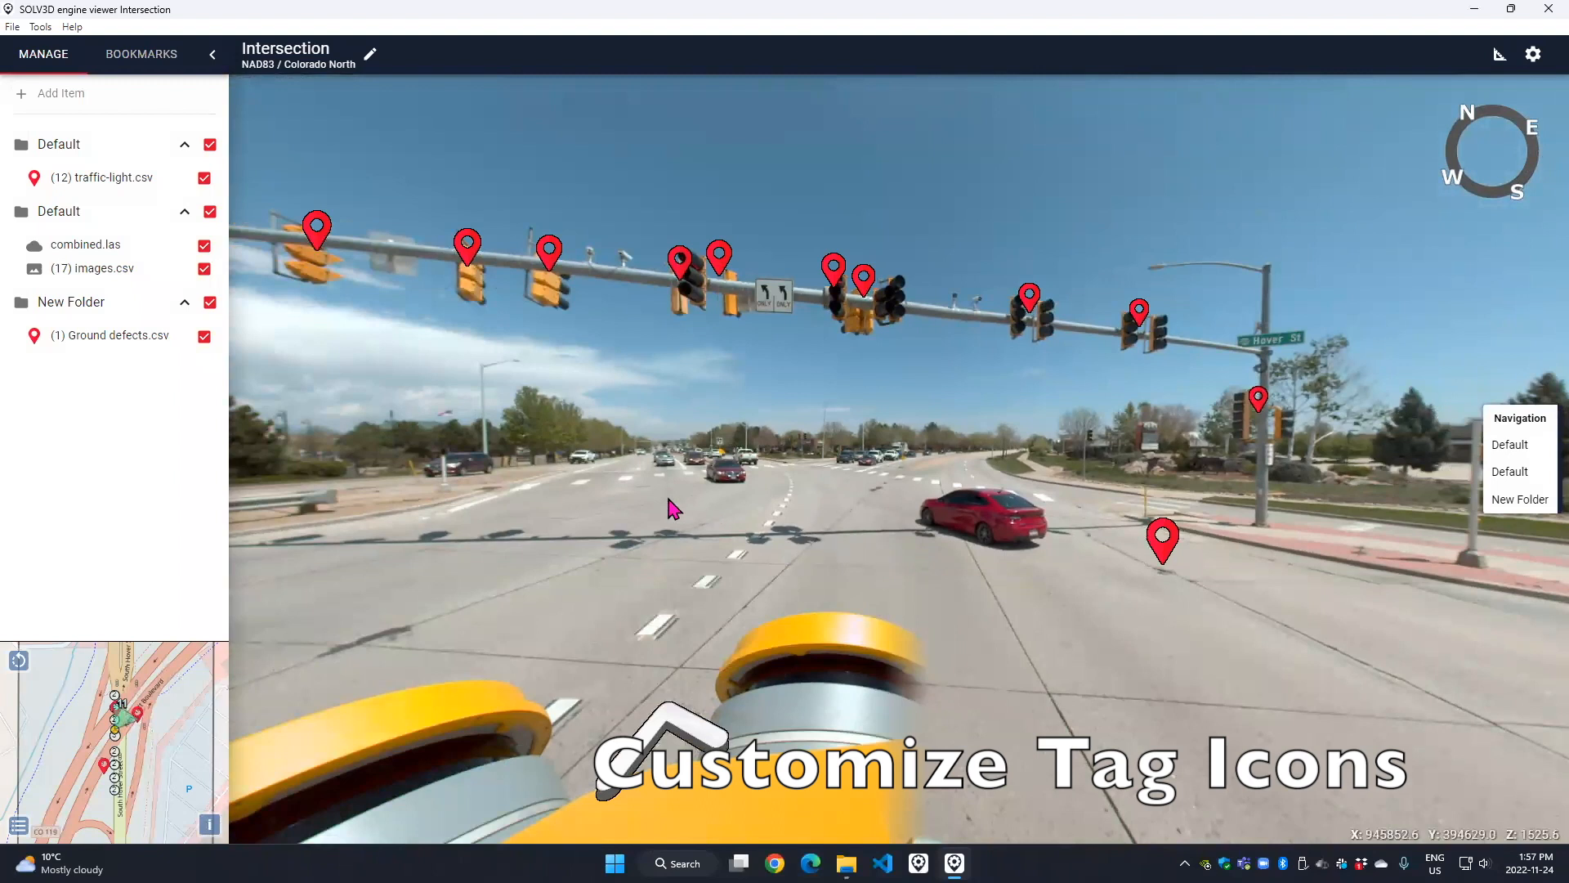
# Change the tag icon of traffic-light.csv to the red-bordered diamond traffic signal sign, found by searching the icons for "traffic"
pyautogui.rightClick(99, 185)
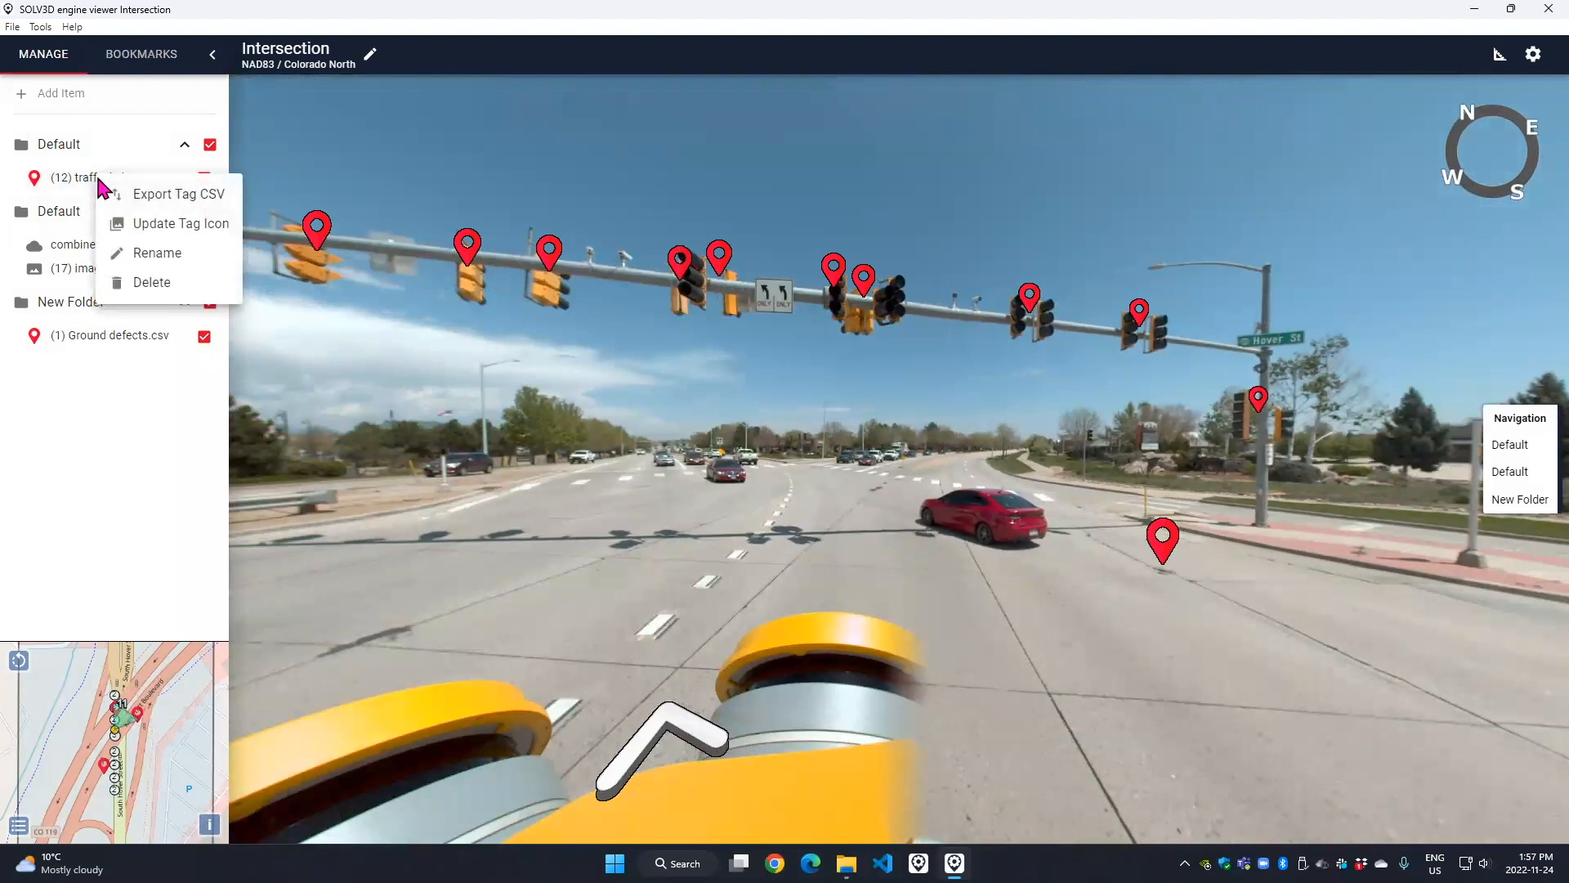
pyautogui.click(163, 226)
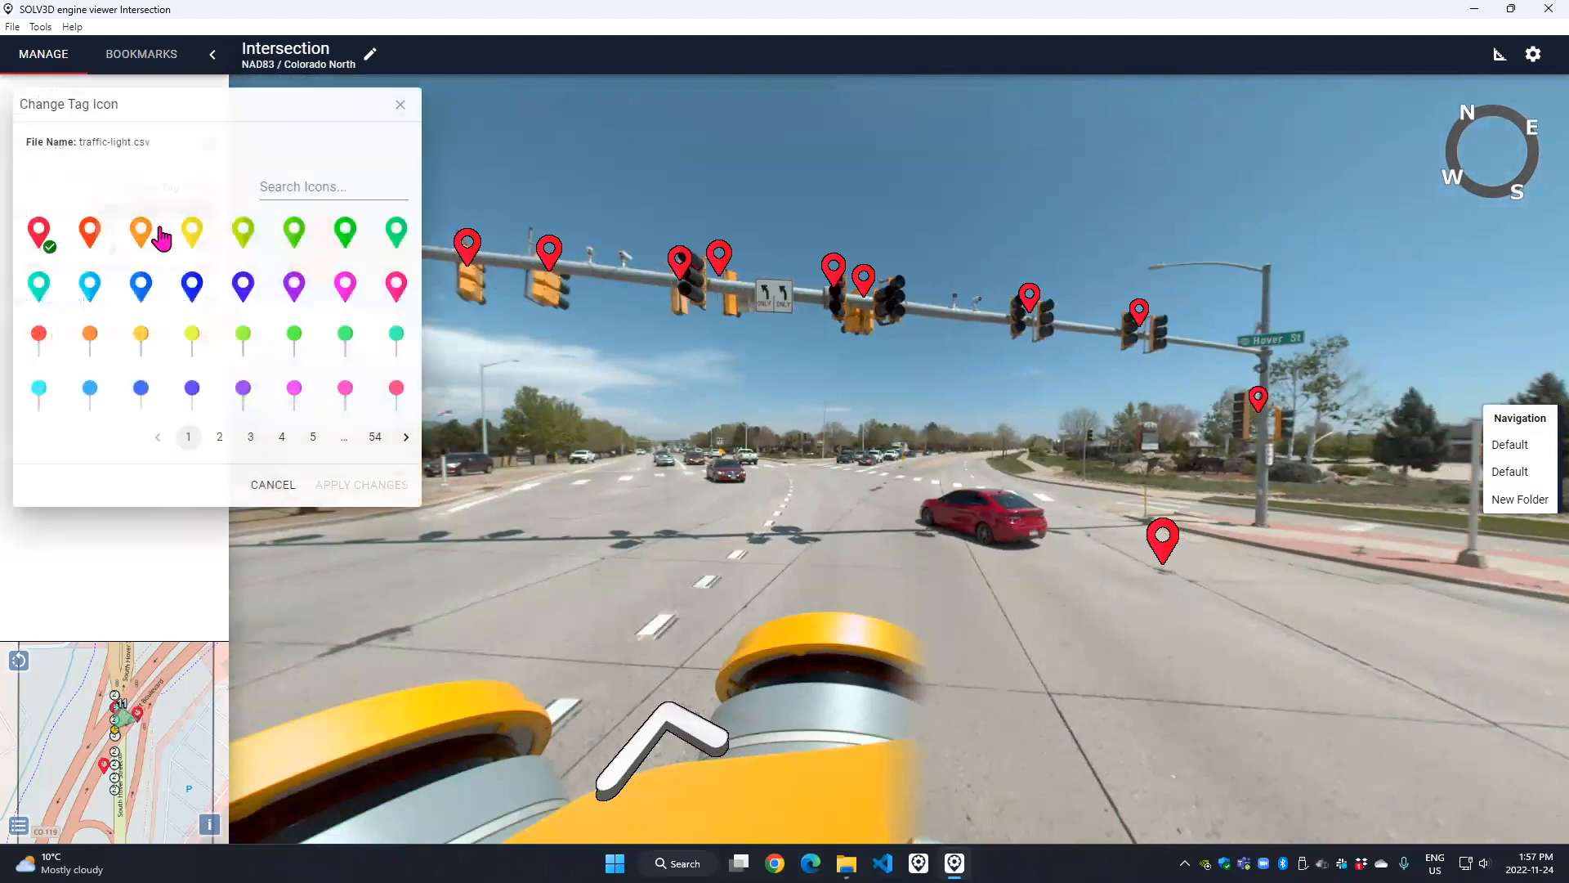
pyautogui.click(303, 187)
pyautogui.write('traffic')
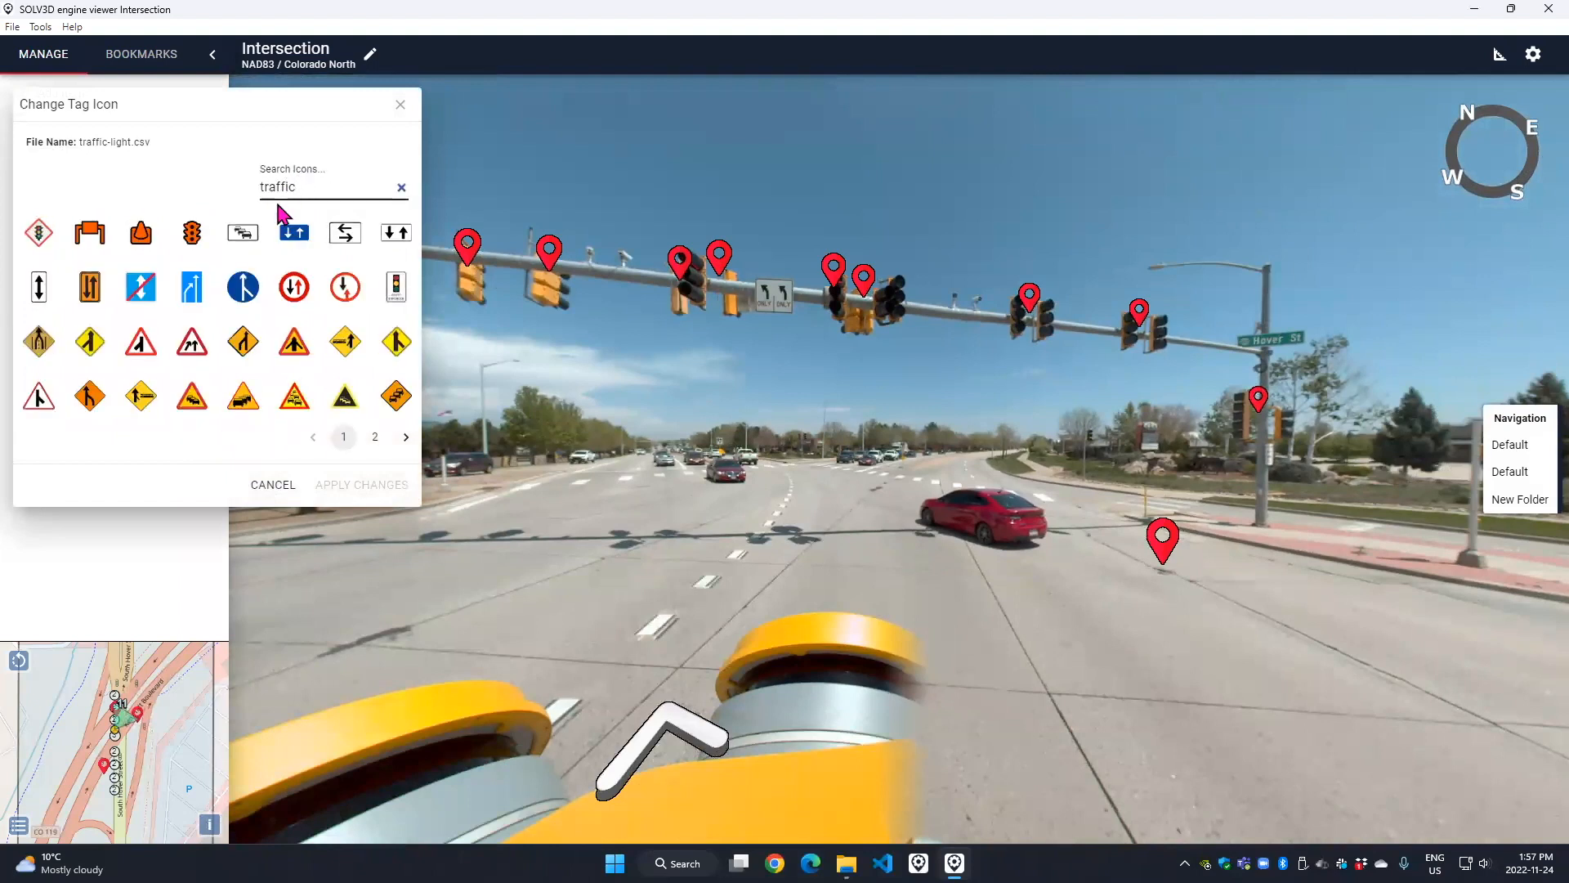
pyautogui.click(41, 239)
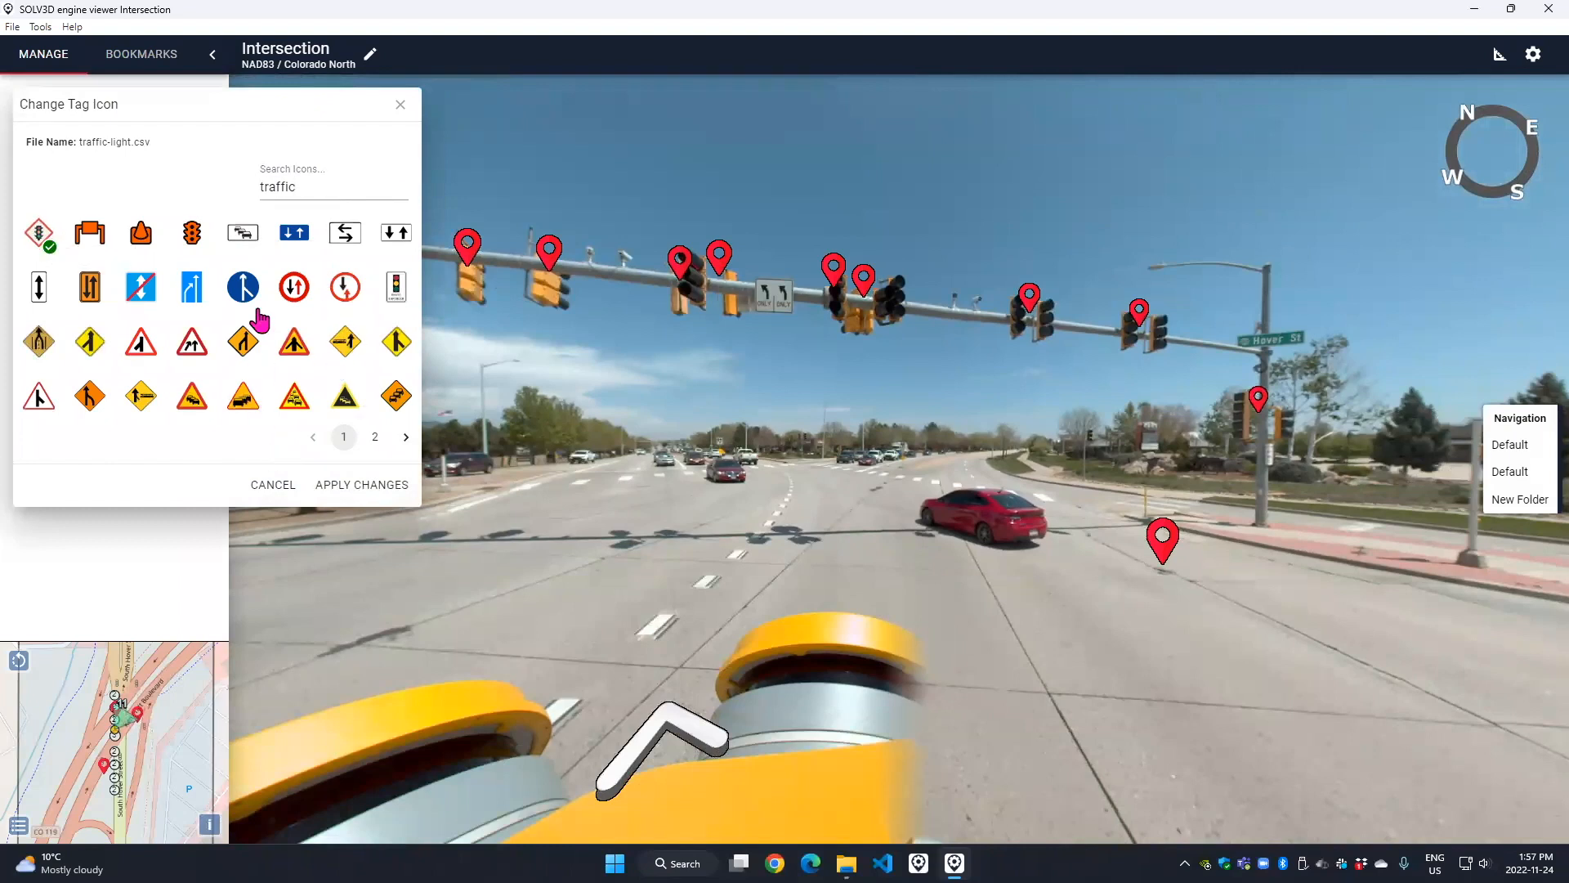
pyautogui.click(360, 488)
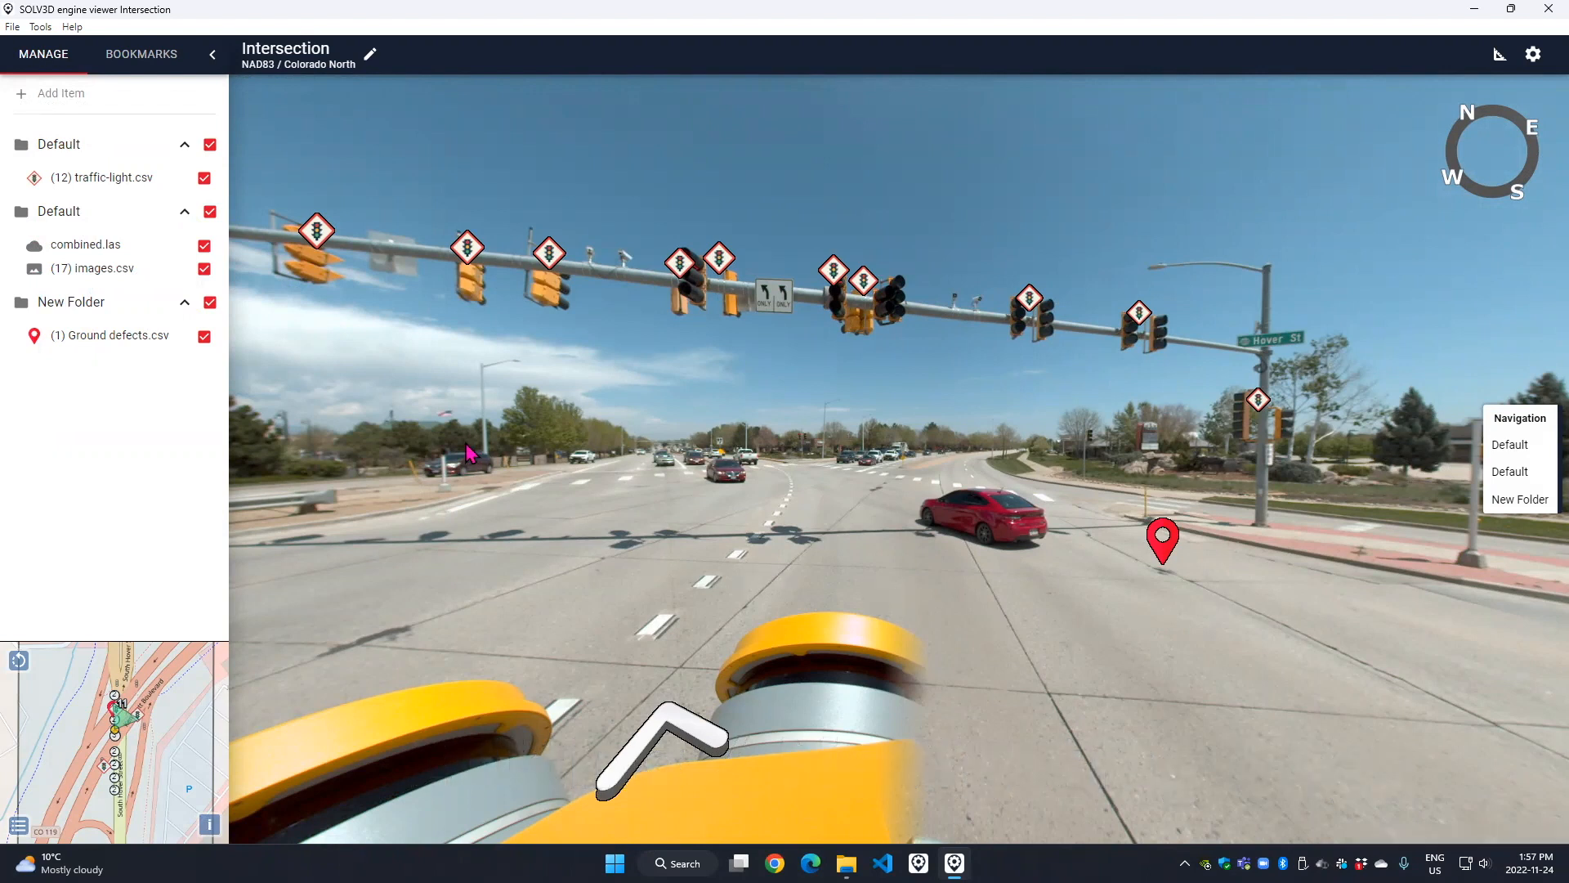
# Browse the tag list of traffic-light.csv and copy the position of traffic-light_0 to the clipboard
pyautogui.doubleClick(110, 186)
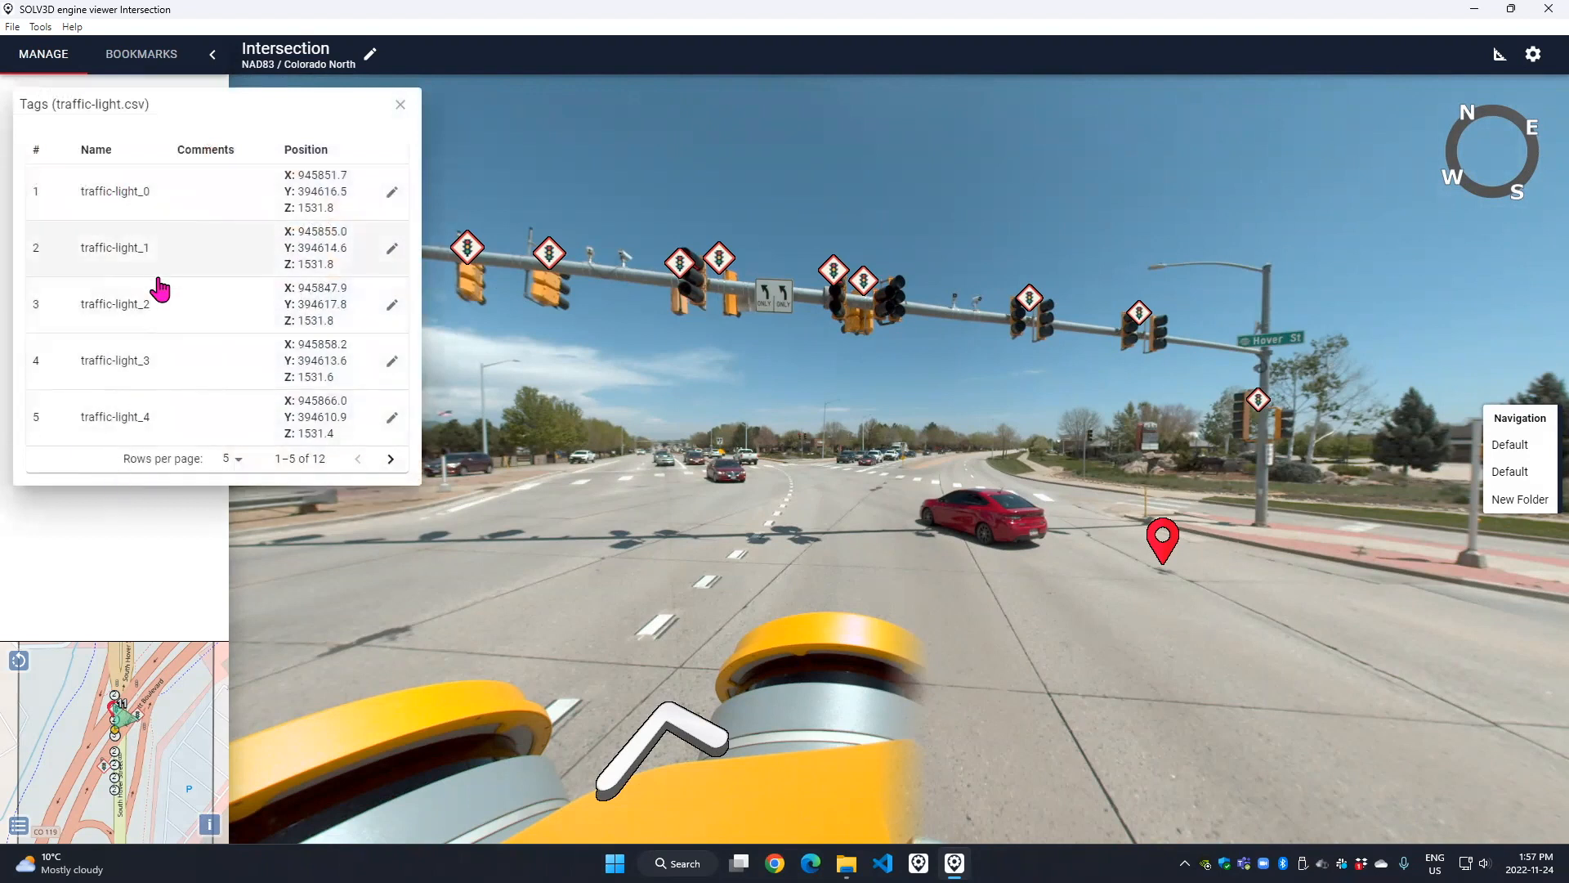
pyautogui.click(389, 459)
pyautogui.click(361, 461)
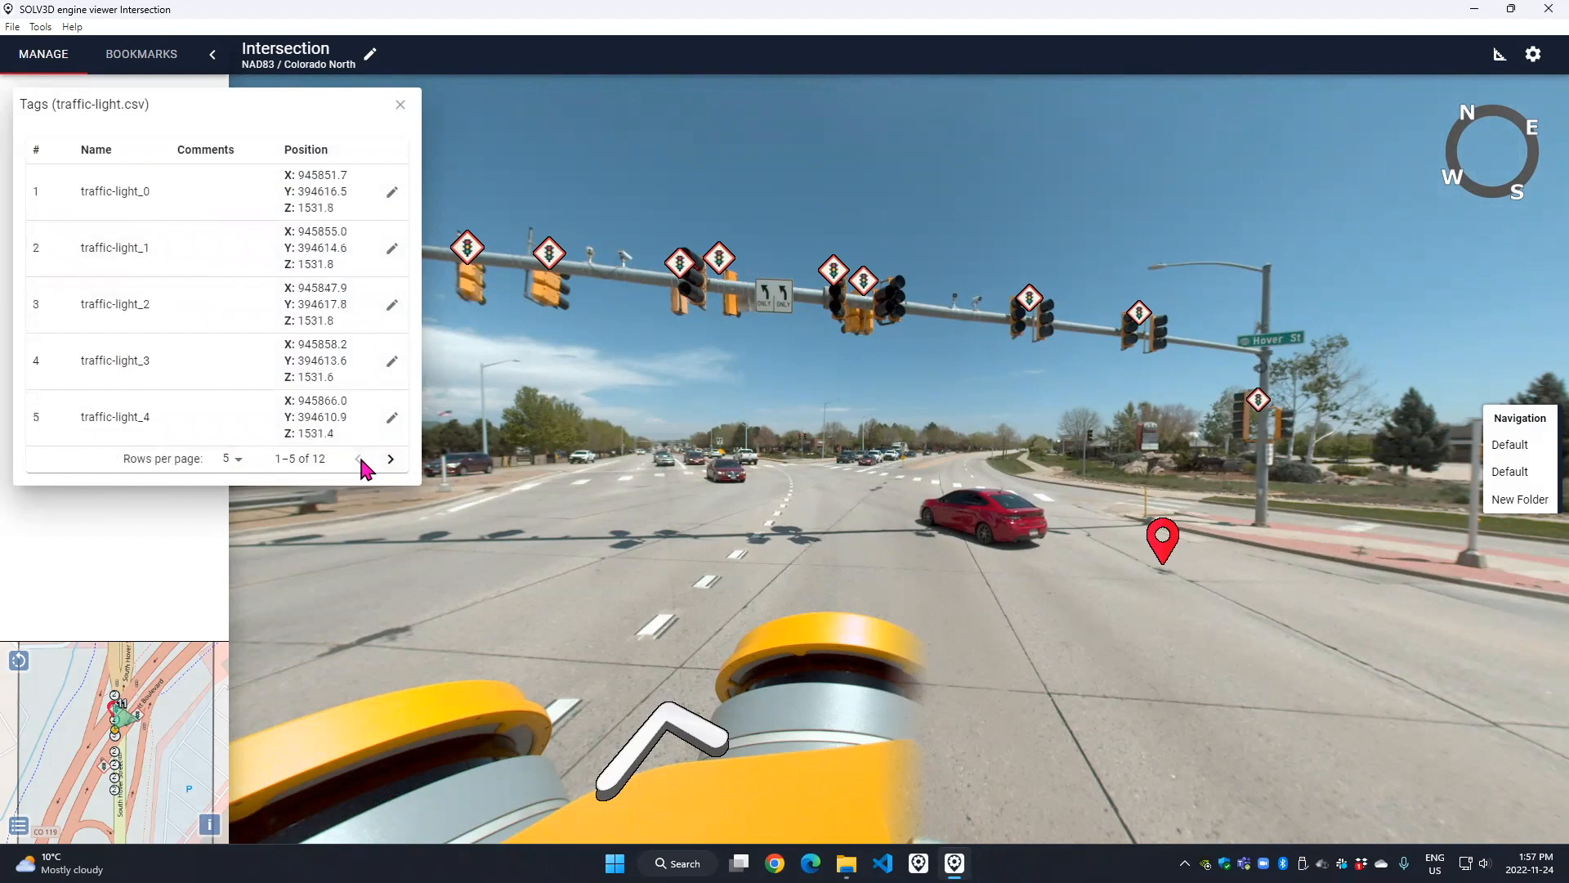
pyautogui.click(312, 198)
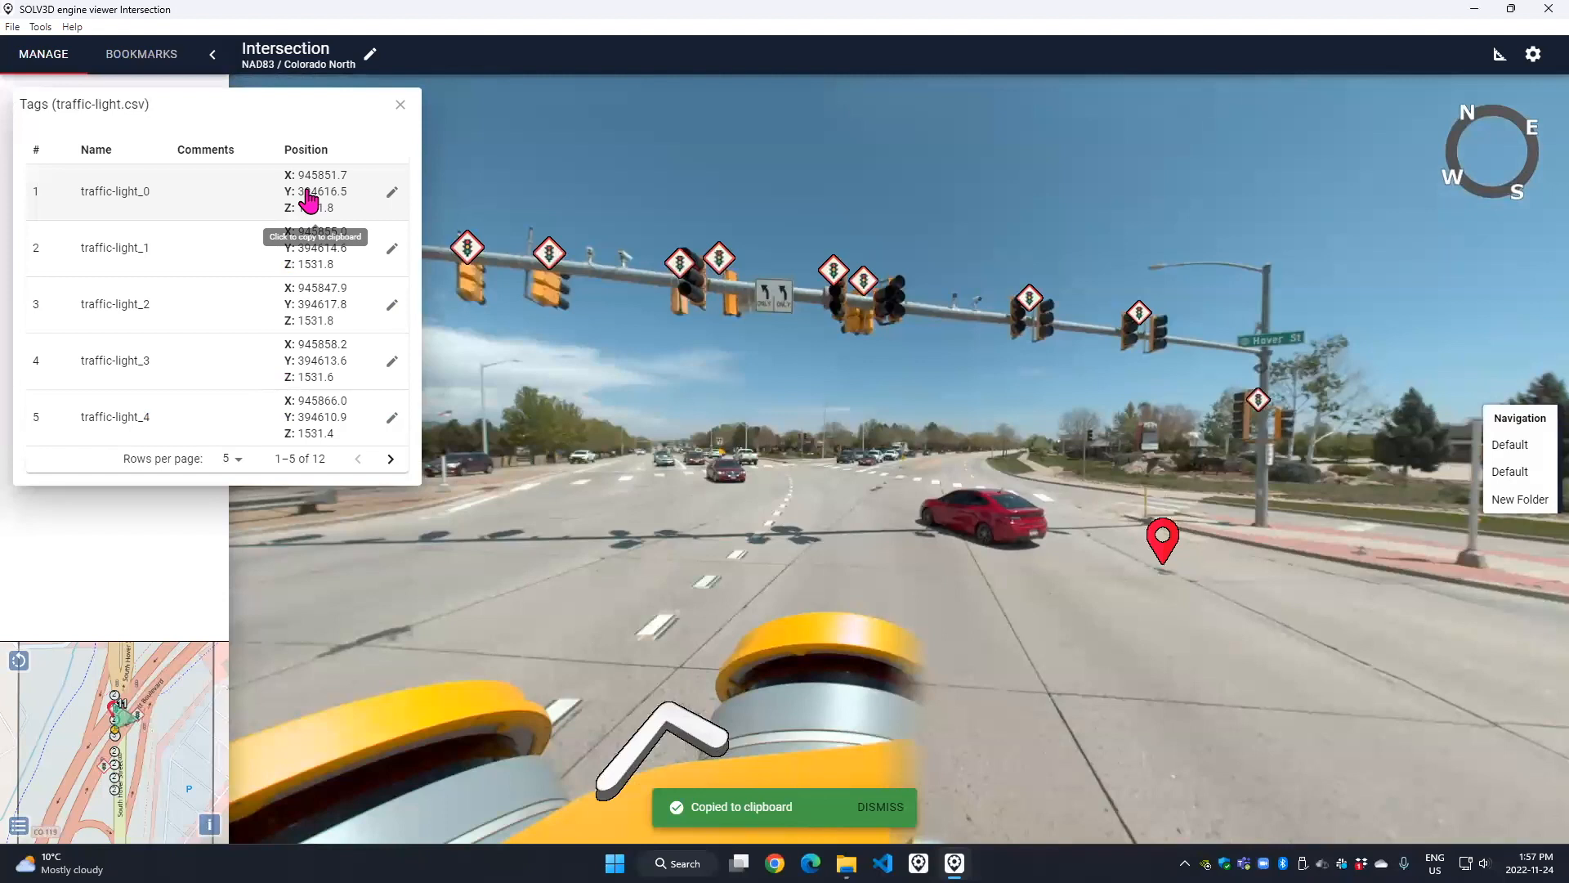
# Add the comment "changes" to the traffic-light_0 tag and save the tag's changes
pyautogui.click(393, 202)
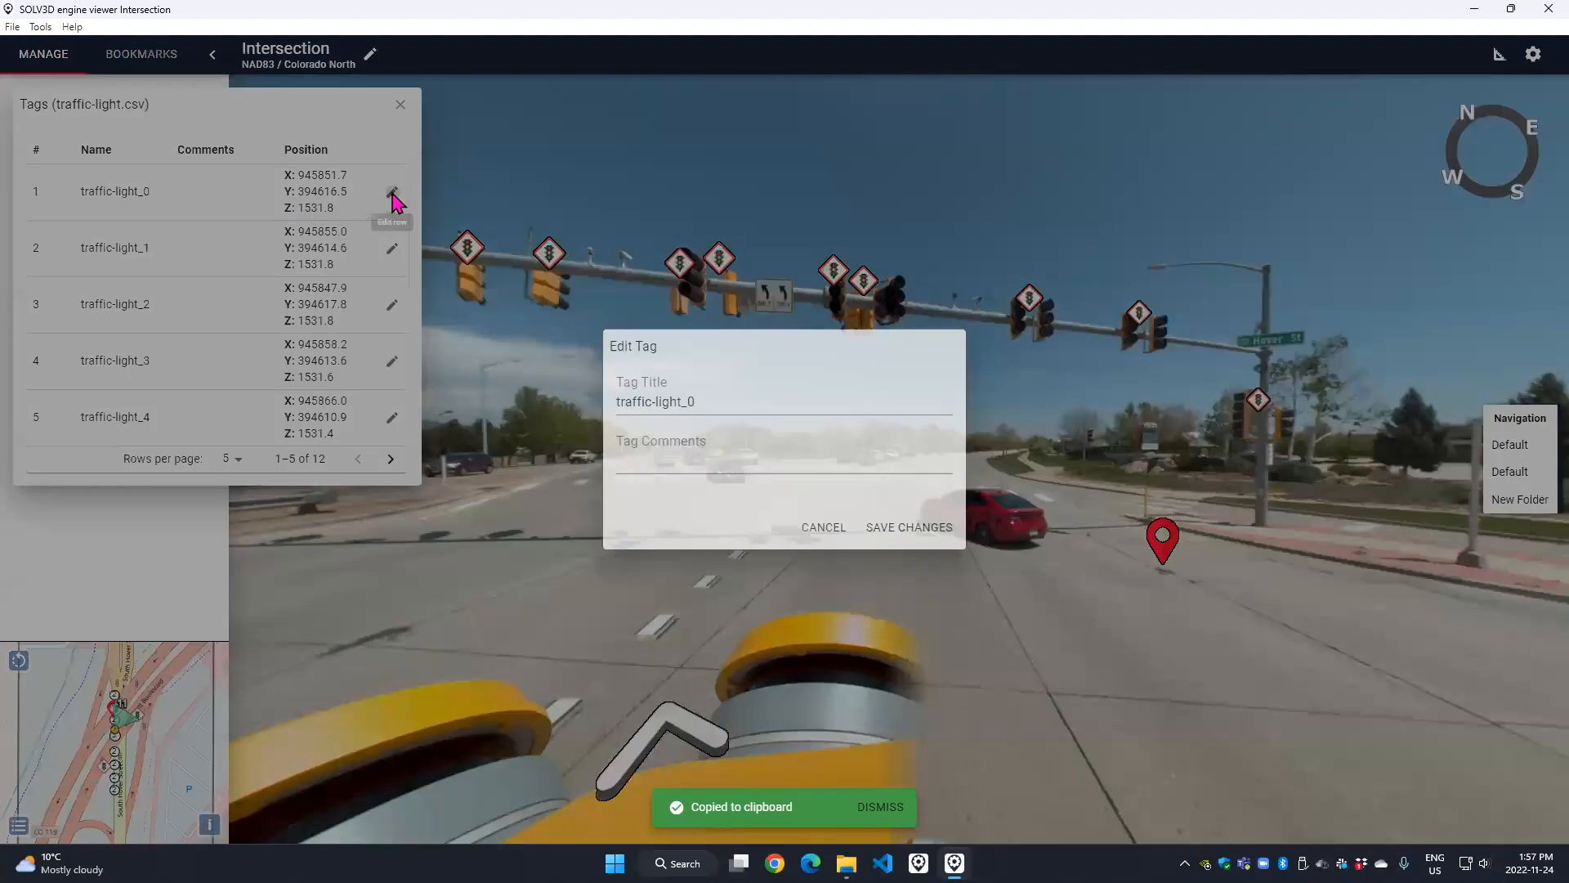
pyautogui.click(654, 452)
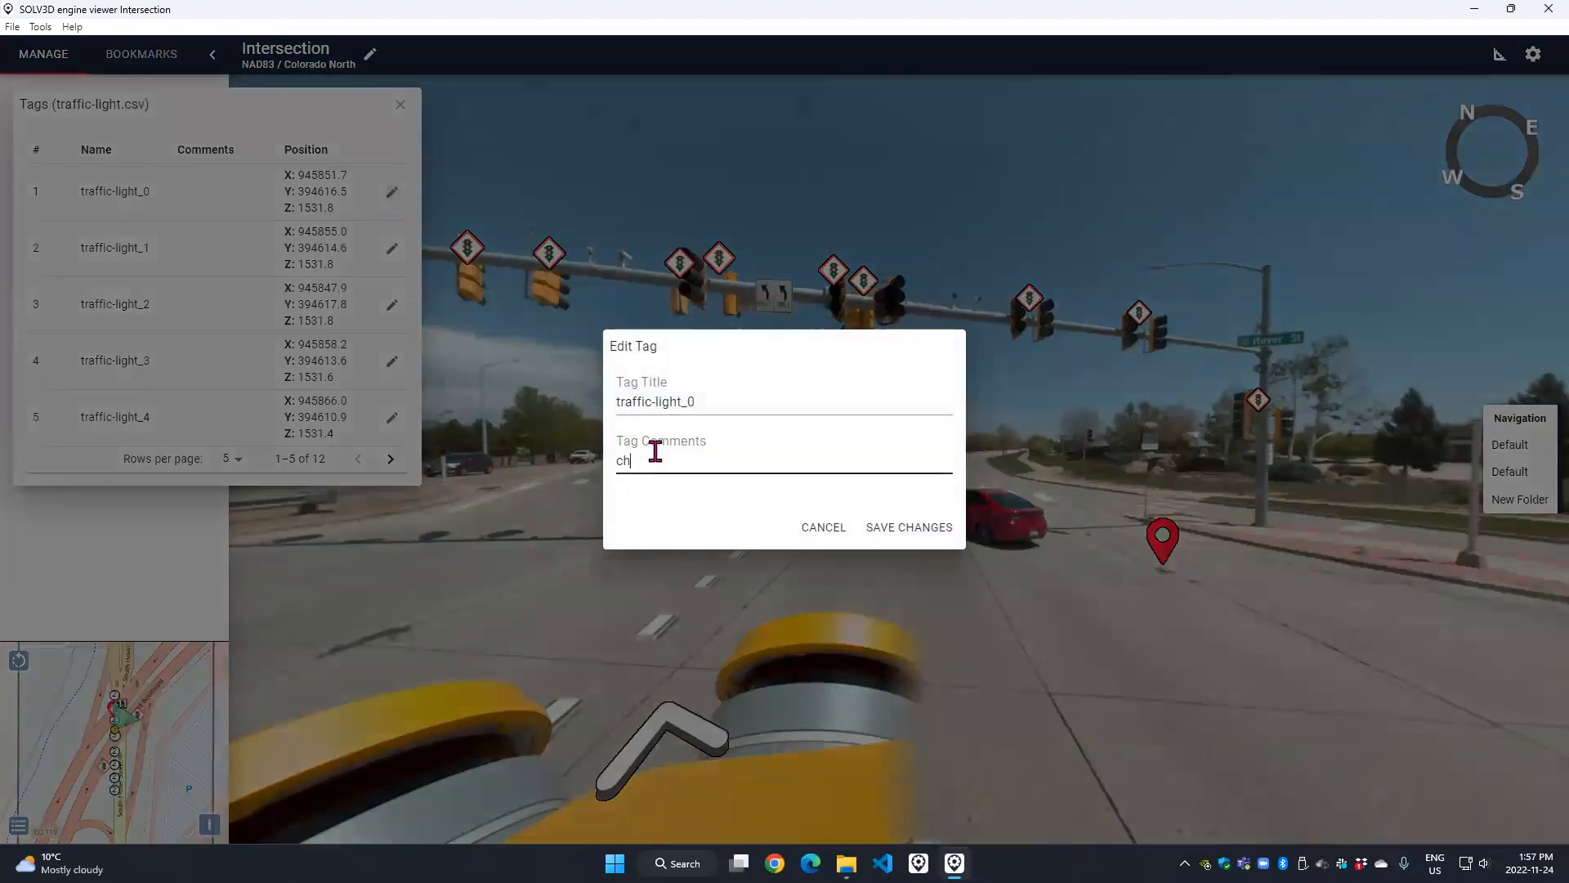
pyautogui.click(882, 530)
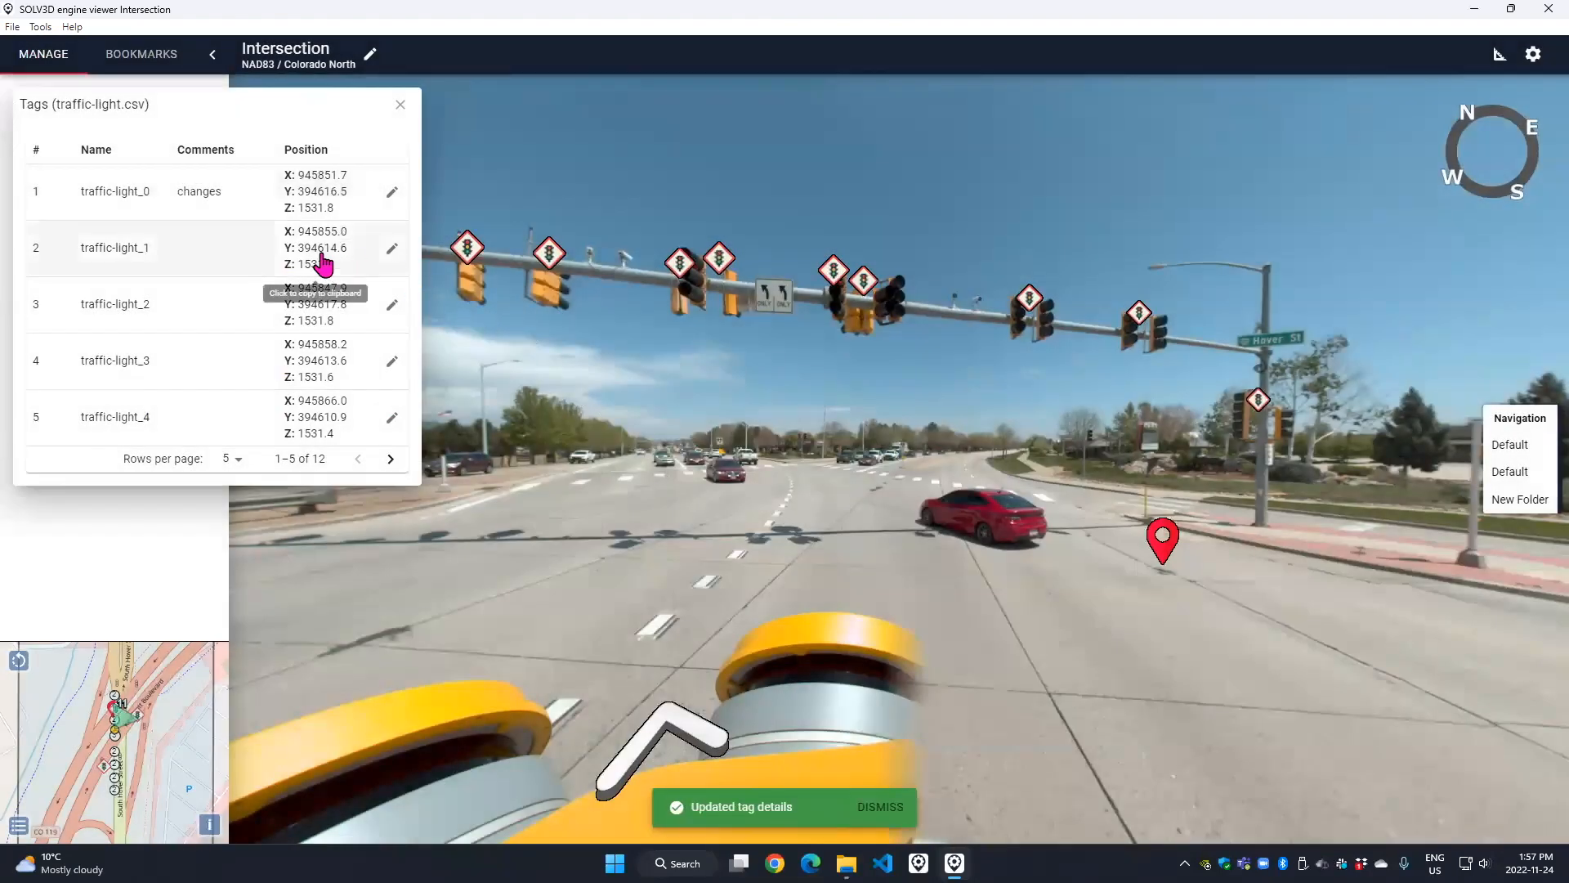
# Jump the view to traffic-light_4 from the tag list of traffic-light.csv, and close the list
pyautogui.click(121, 417)
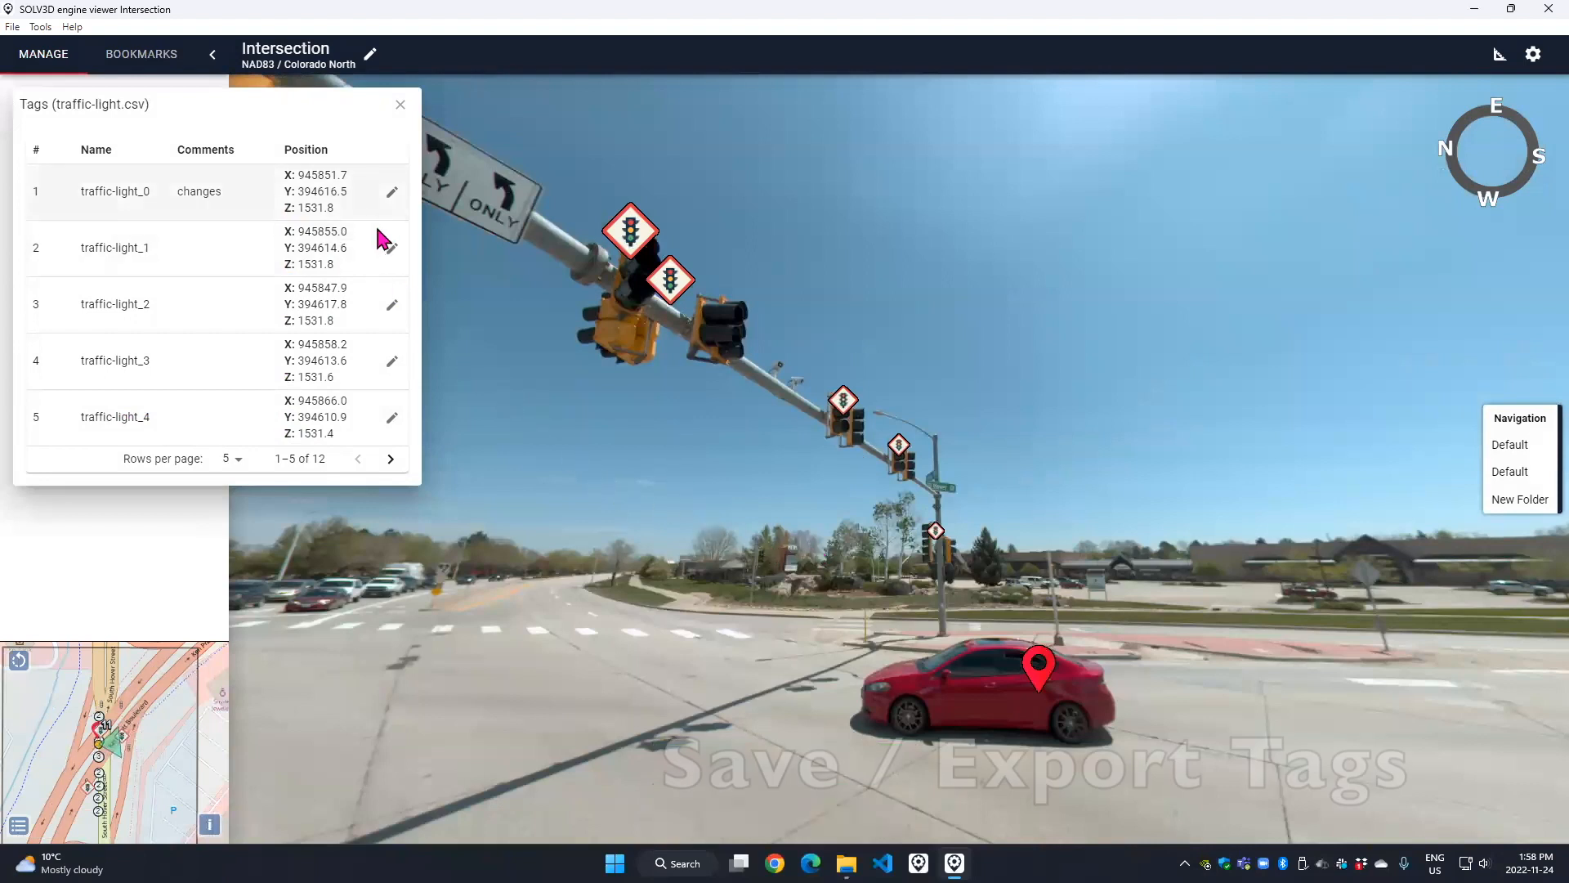
pyautogui.click(401, 104)
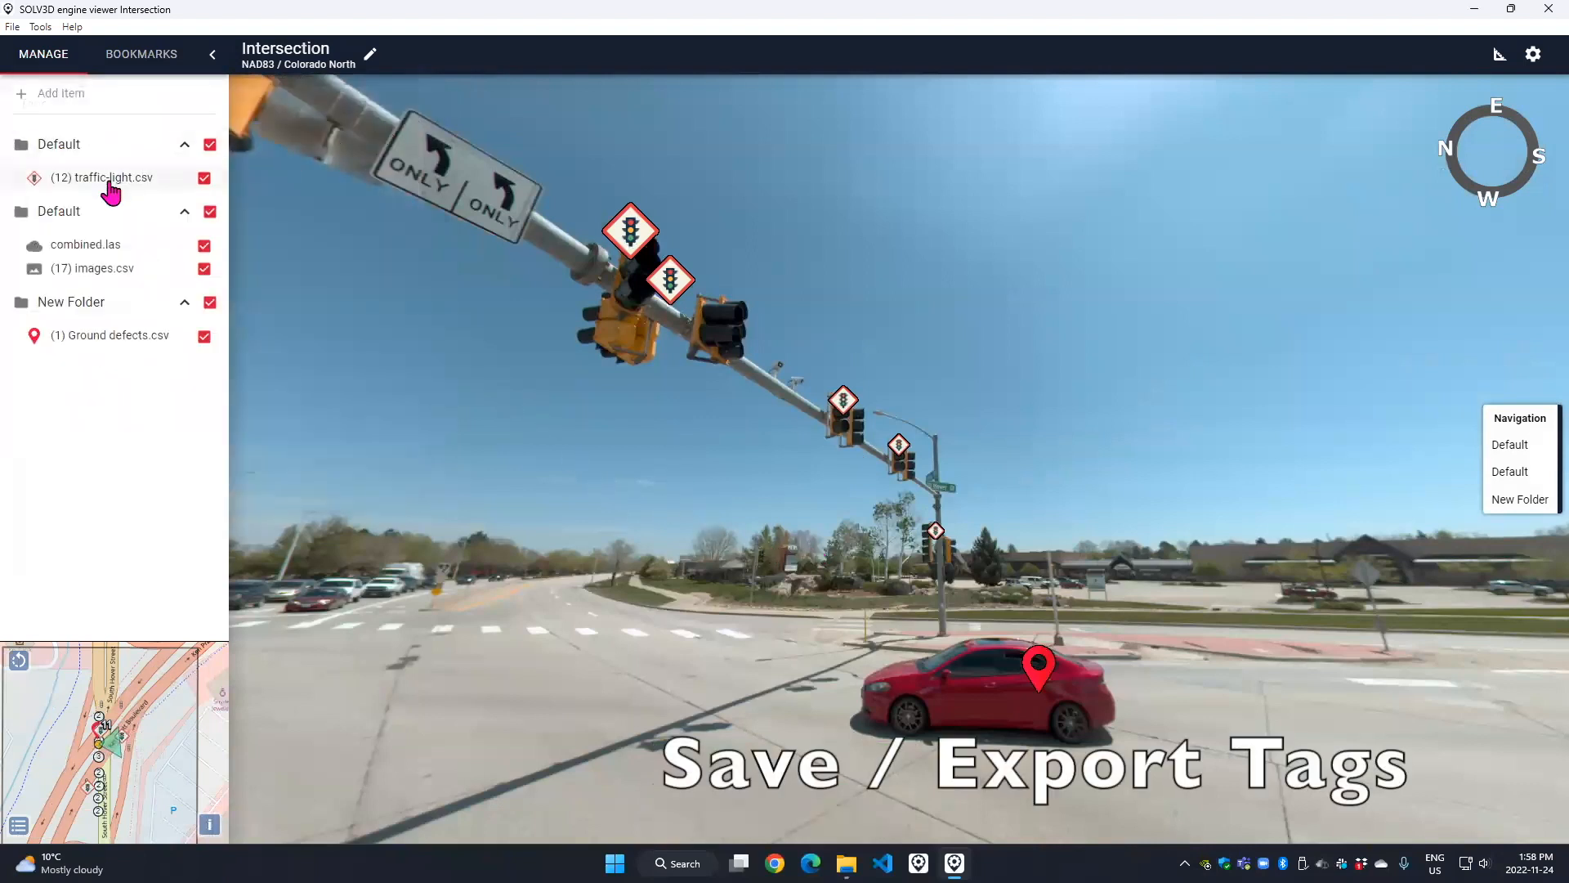
# Export the tags of traffic-light.csv to the tags folder as traffic-light-updated.csv
pyautogui.rightClick(102, 180)
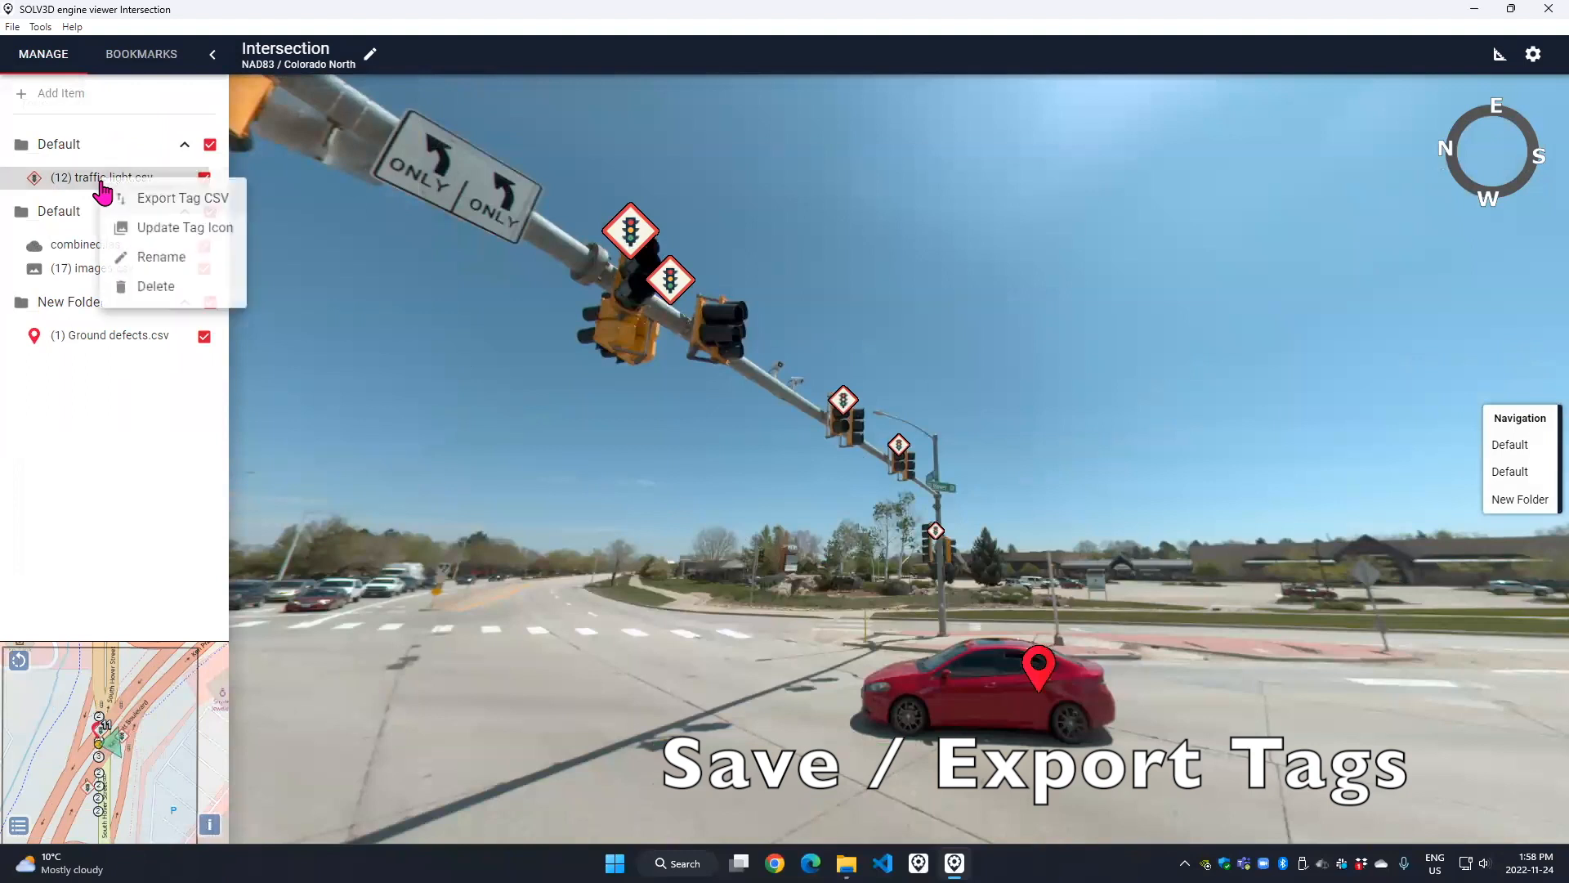
pyautogui.click(189, 201)
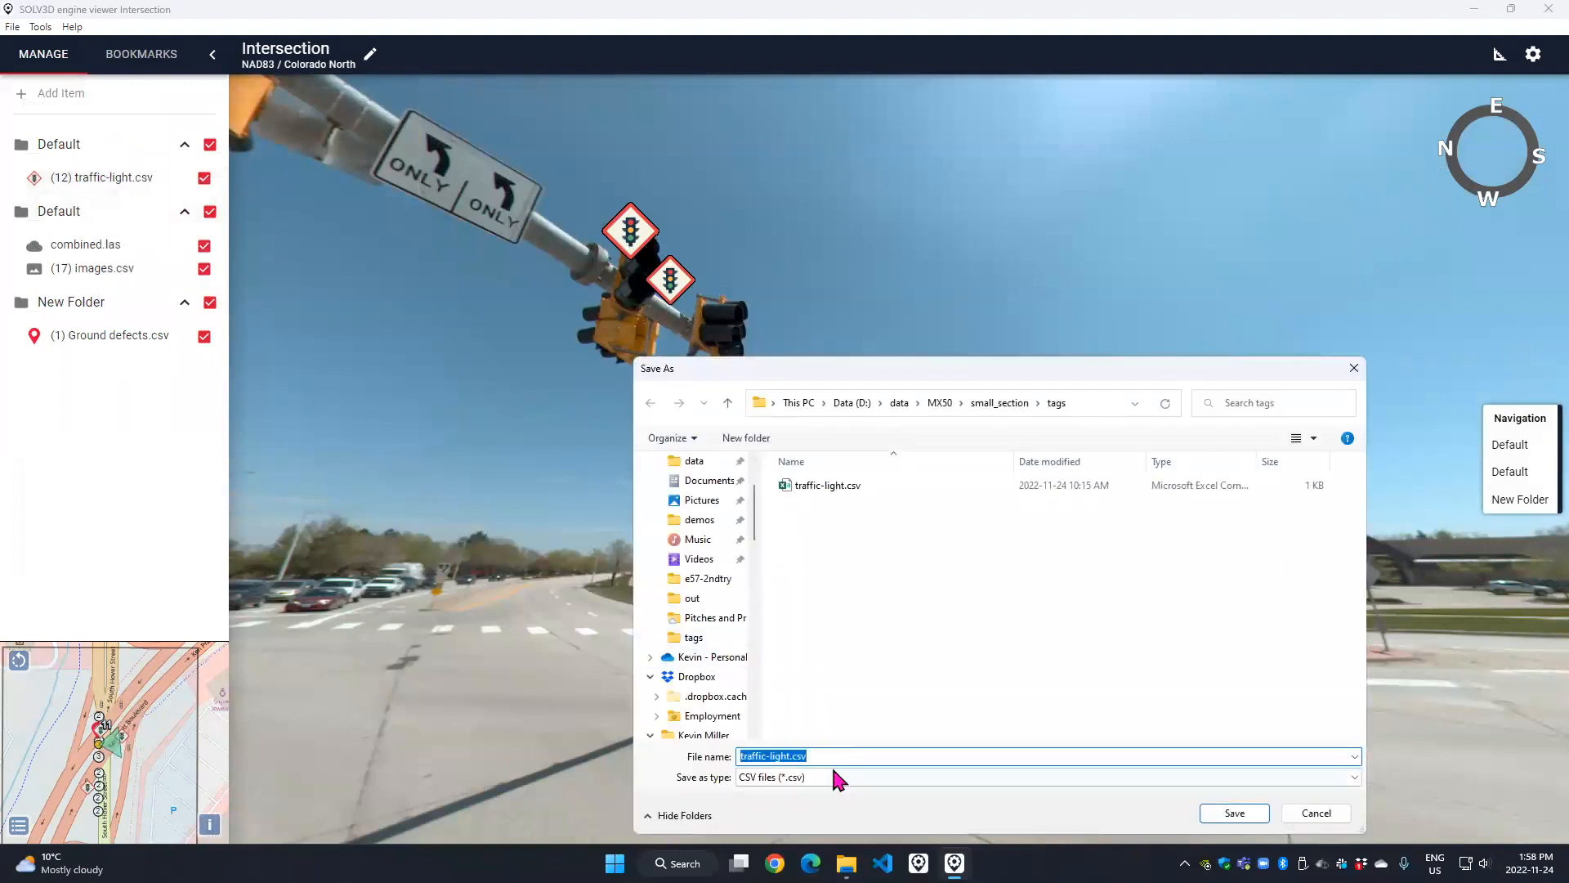
pyautogui.click(791, 755)
pyautogui.write('-updated')
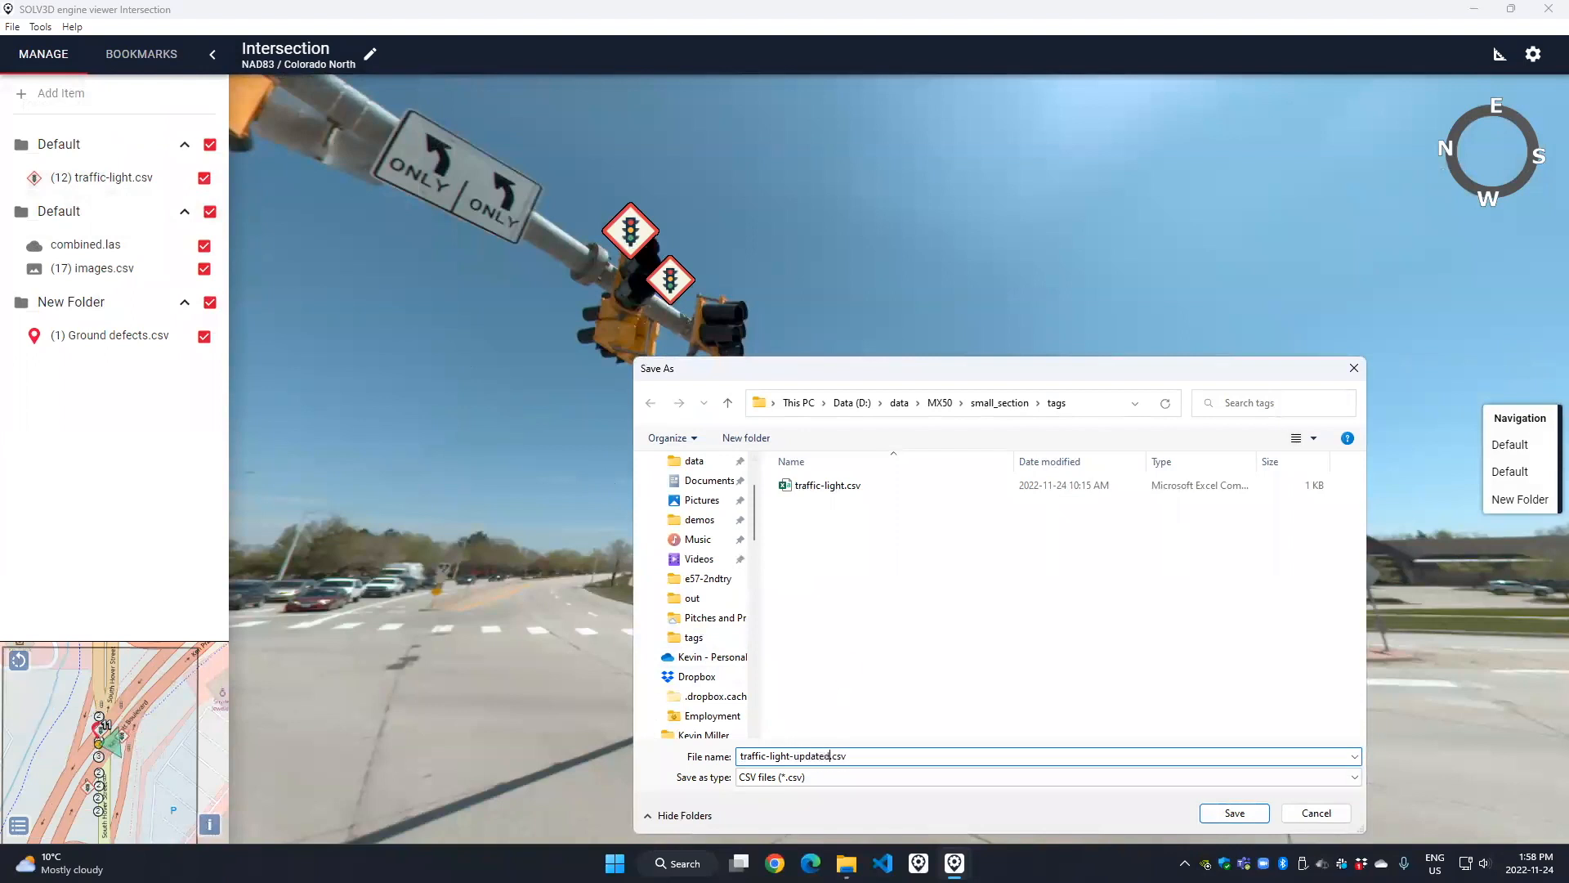
pyautogui.press('Return')
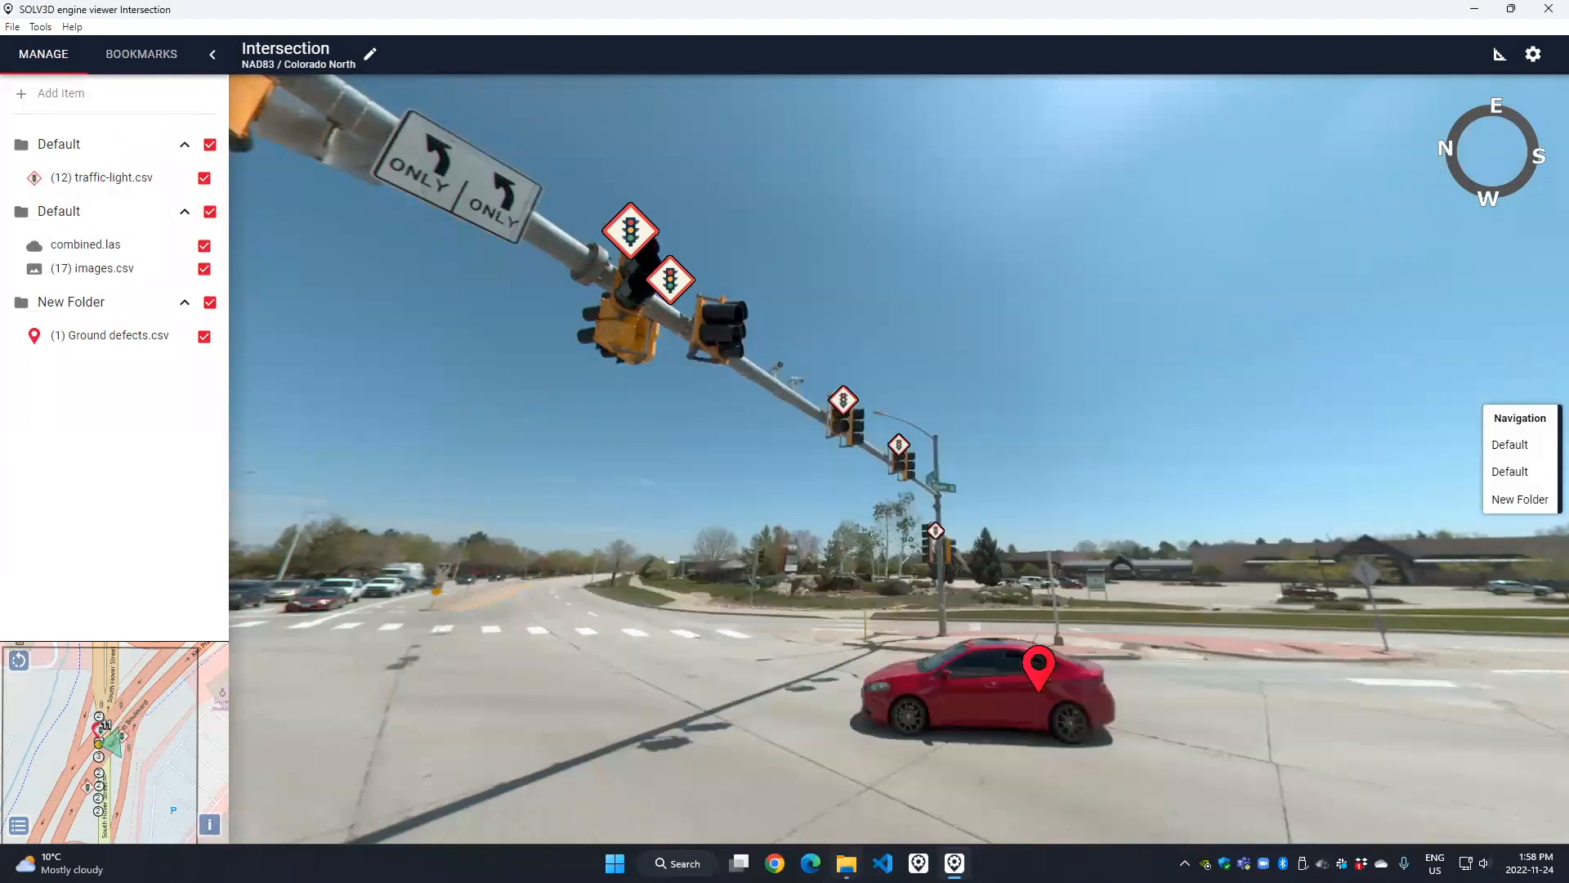
# Switch to File Explorer and open the exported traffic-light-updated.csv in Excel to check its rows and comments
pyautogui.click(846, 863)
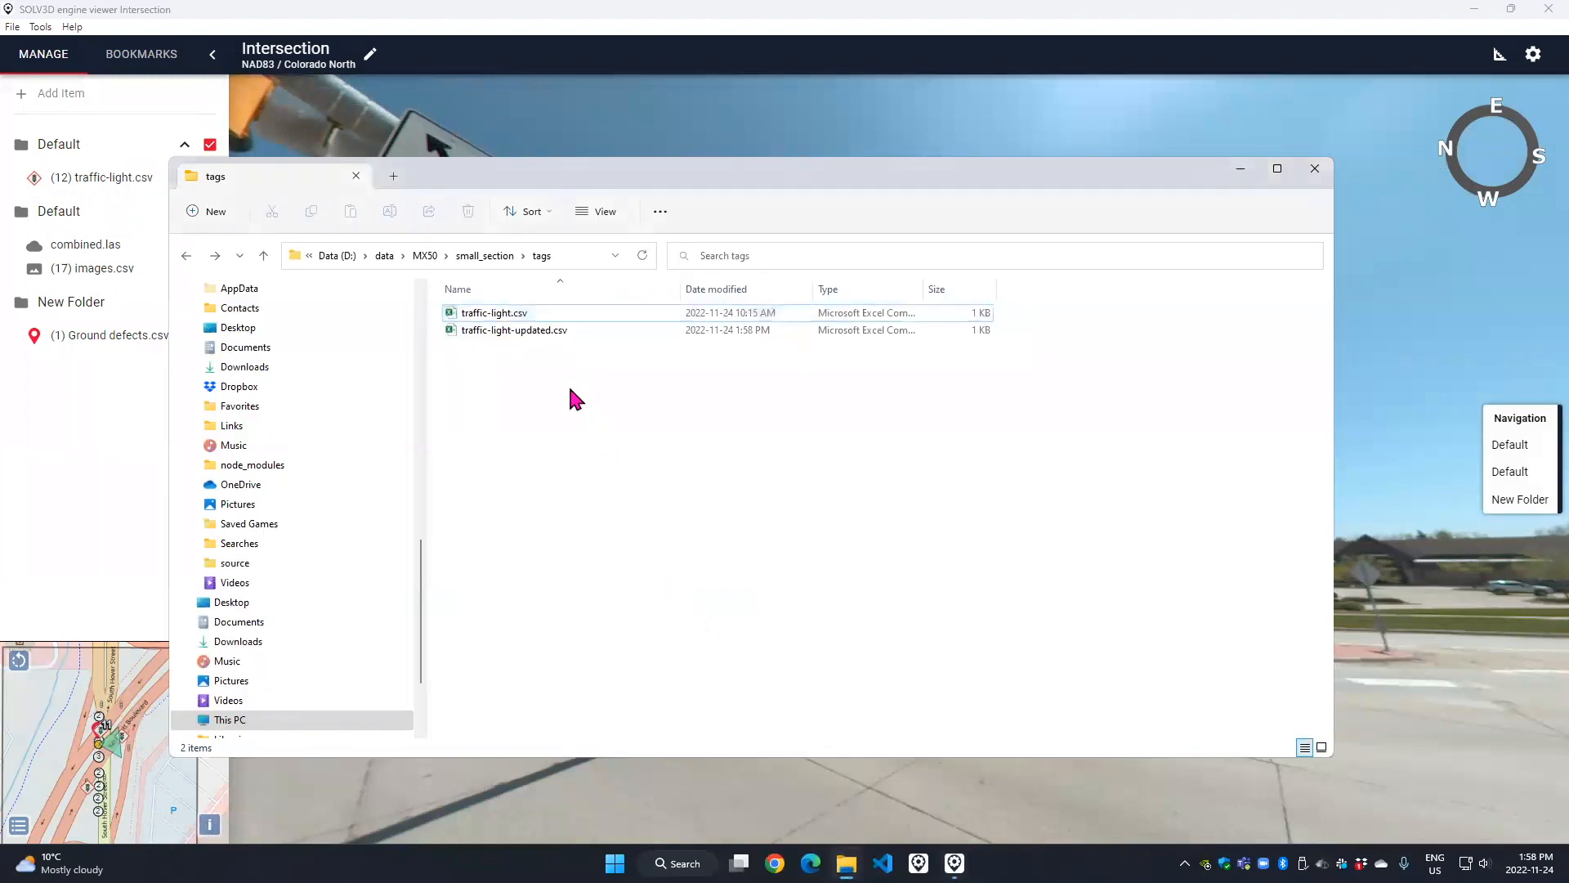
pyautogui.click(531, 333)
pyautogui.doubleClick(533, 335)
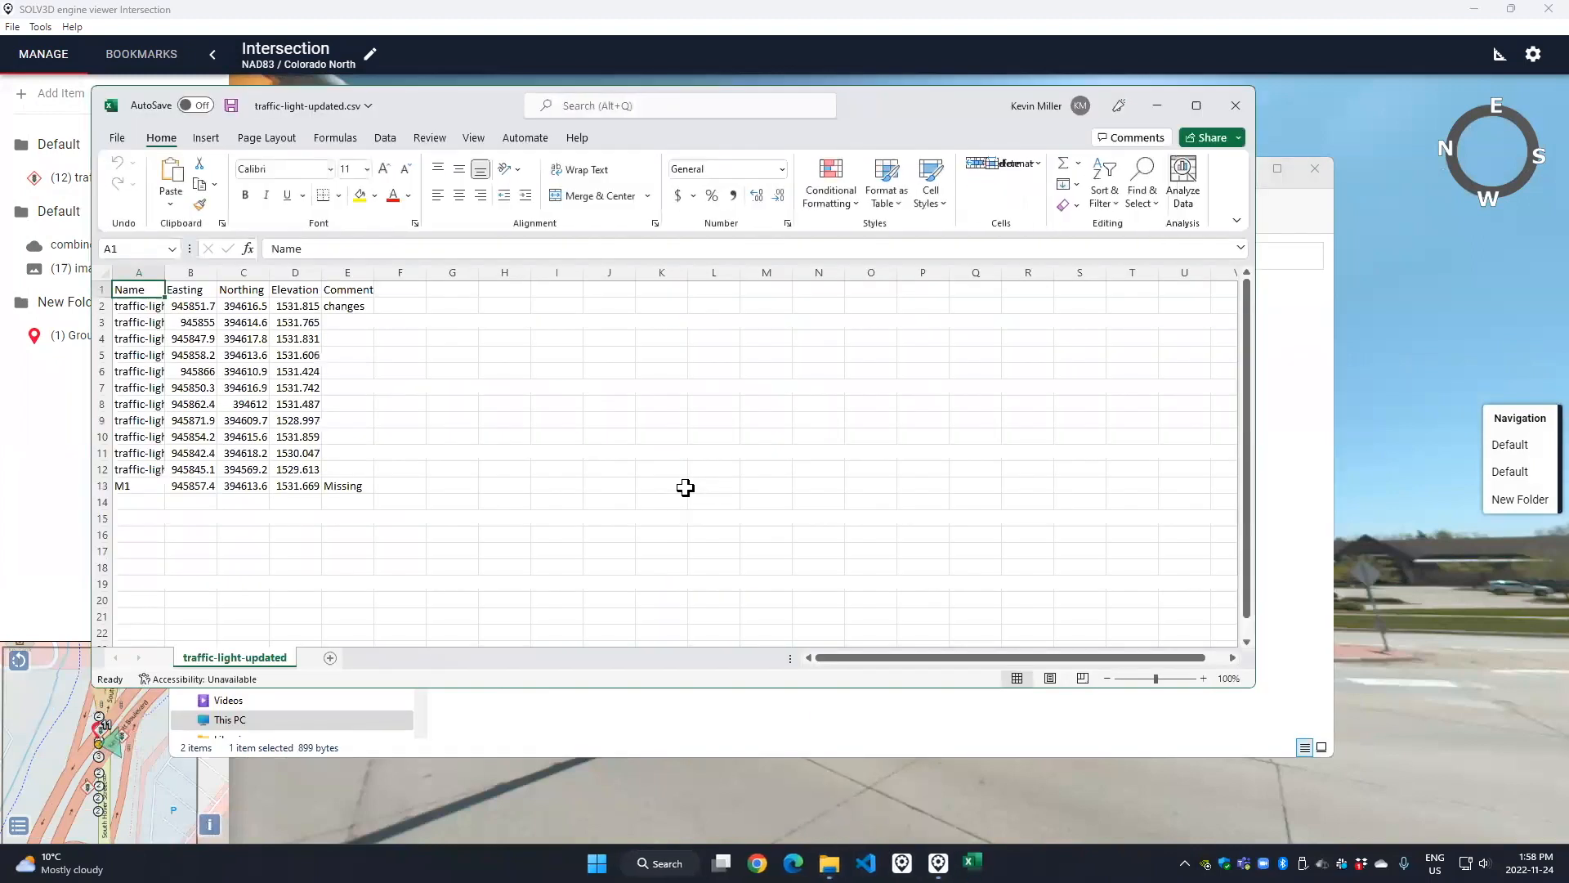